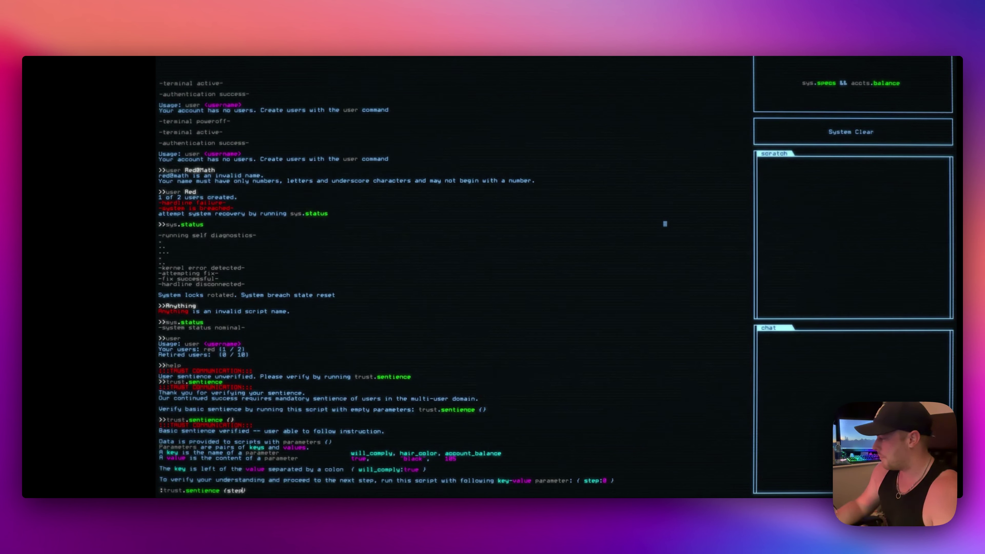
Step: Replay the Hackmud Let's Play video from the start and watch the terminal demo to 8:02
text(0)
key(Return)
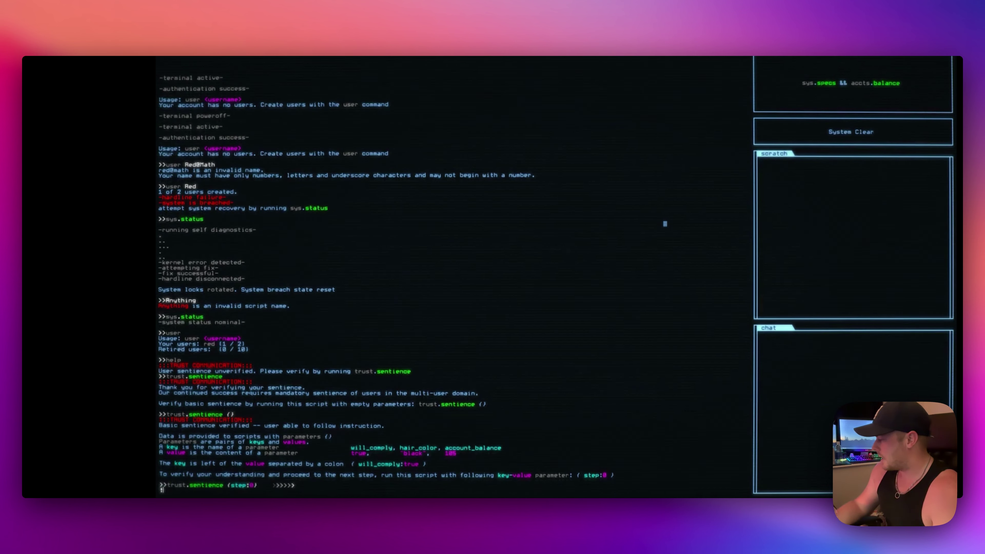
key(Up)
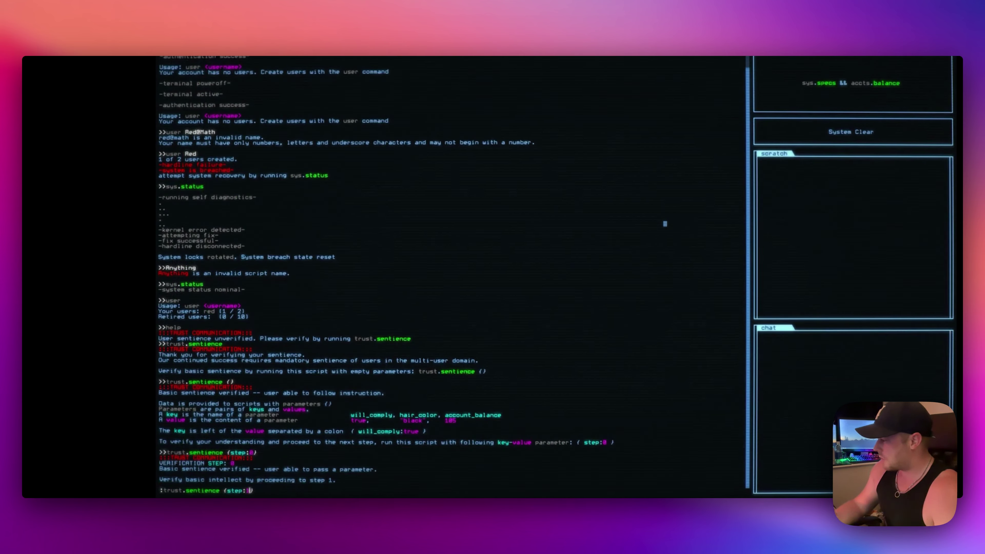
key(Return)
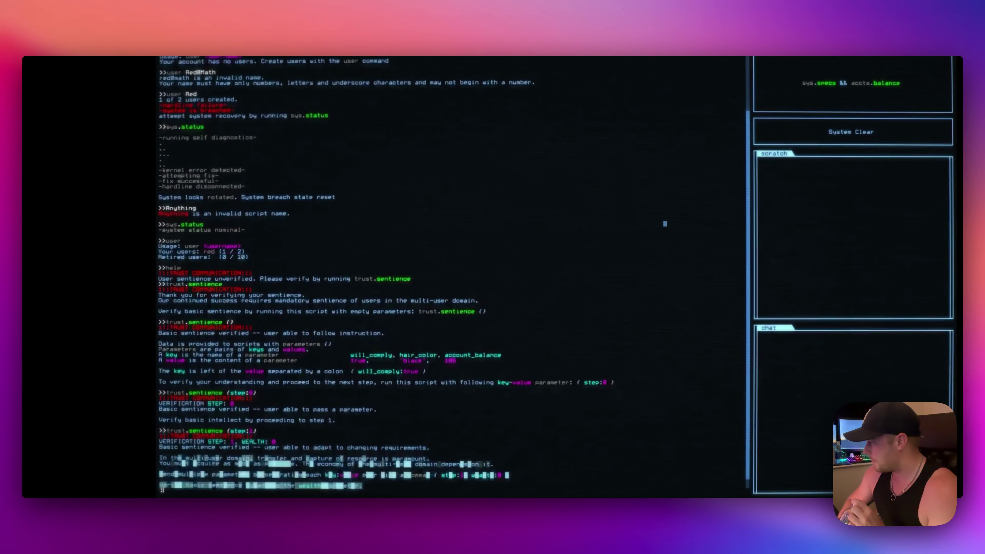
mouse_move(521, 323)
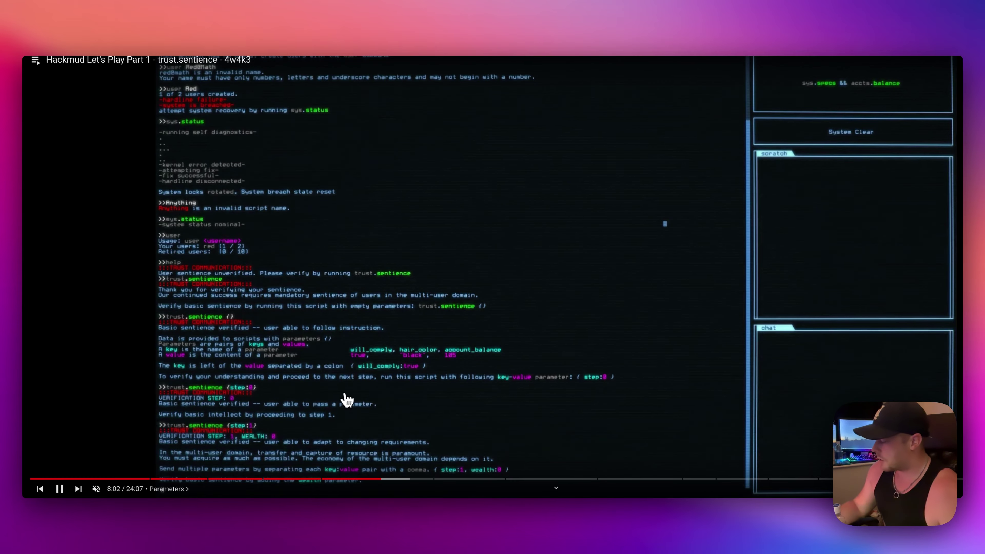
Step: Exit full-screen, close the YouTube tab, and scroll through the hackmud.local homepage
double_click(394, 401)
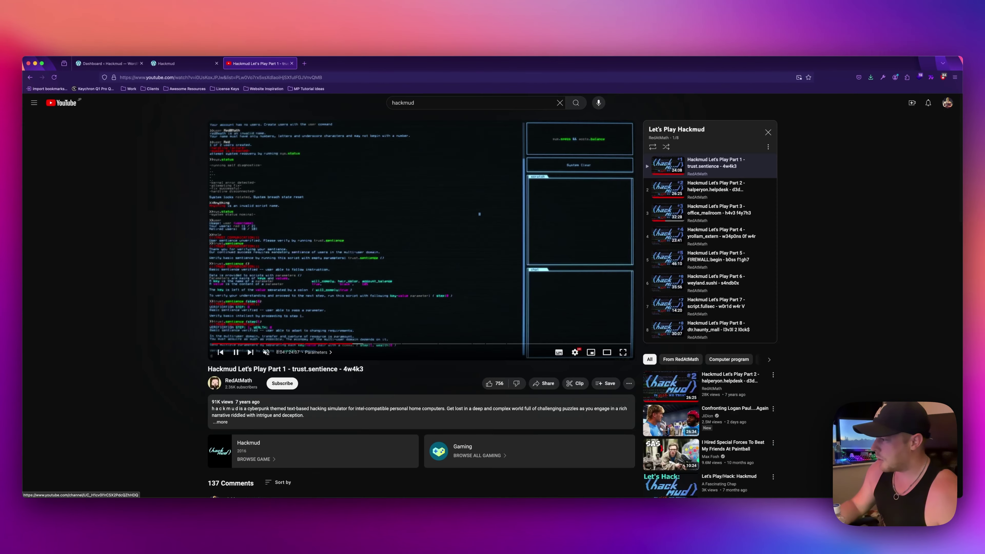
key(super+w)
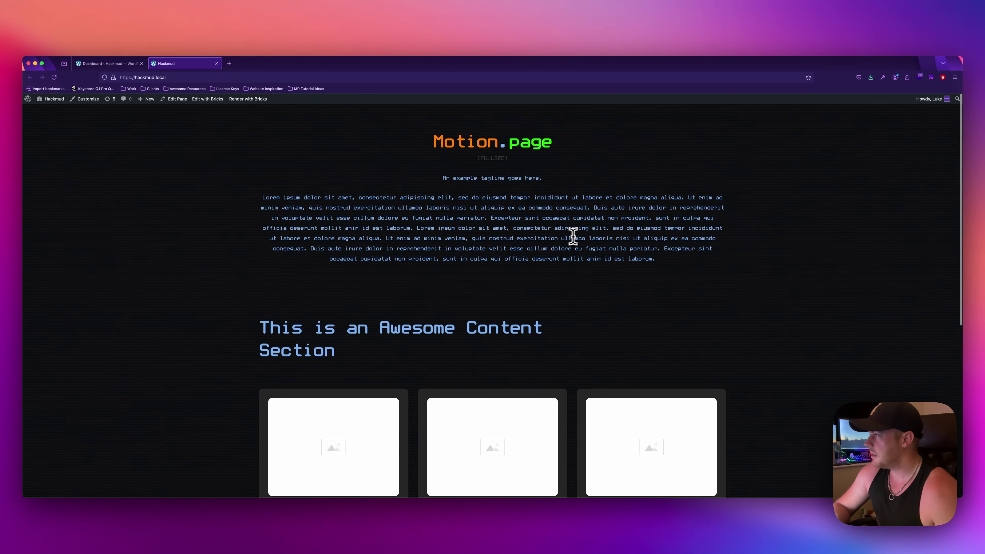
scroll(573, 233, up, 2)
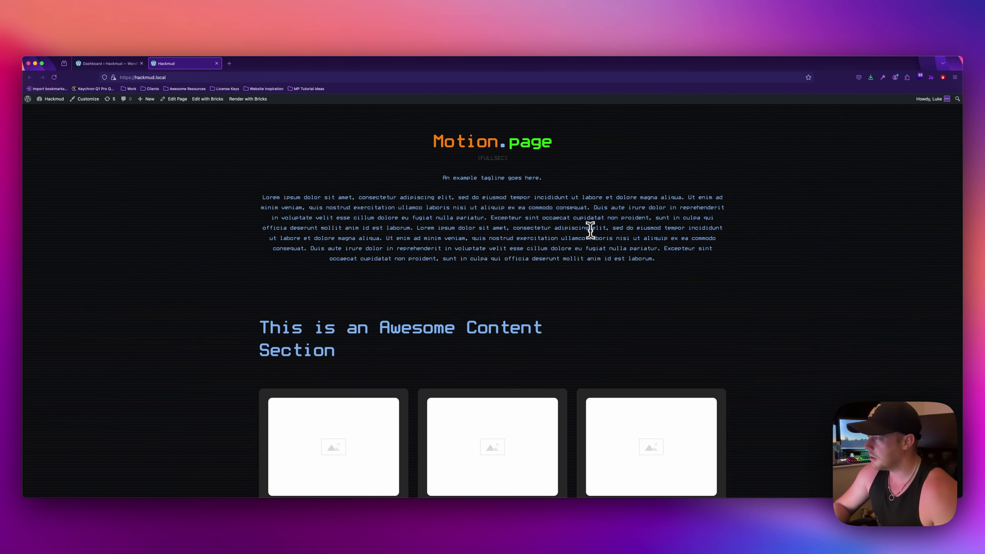
scroll(593, 237, down, 3)
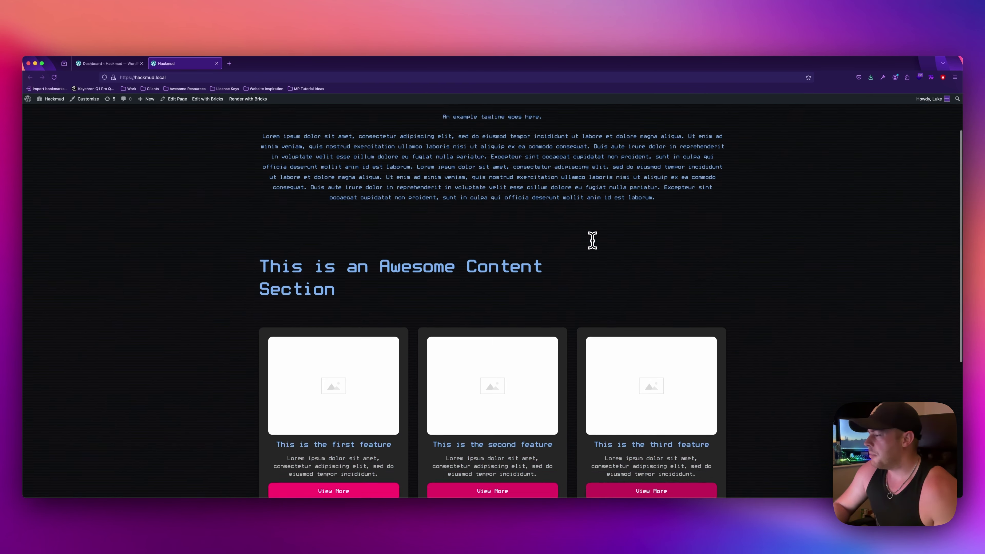
scroll(592, 241, up, 3)
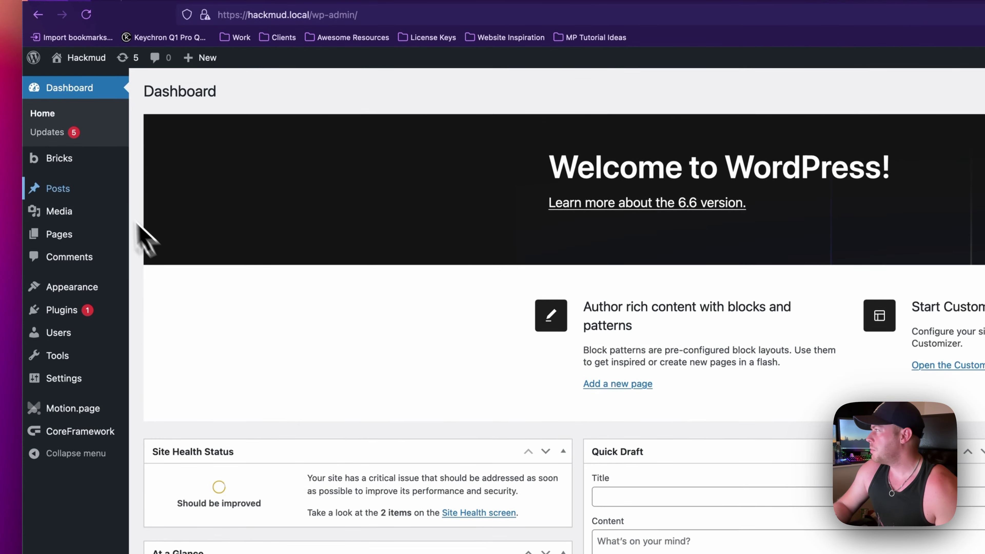
Step: From Pages > All Pages, open the Home page with 'Edit with Bricks'
mouse_move(52, 151)
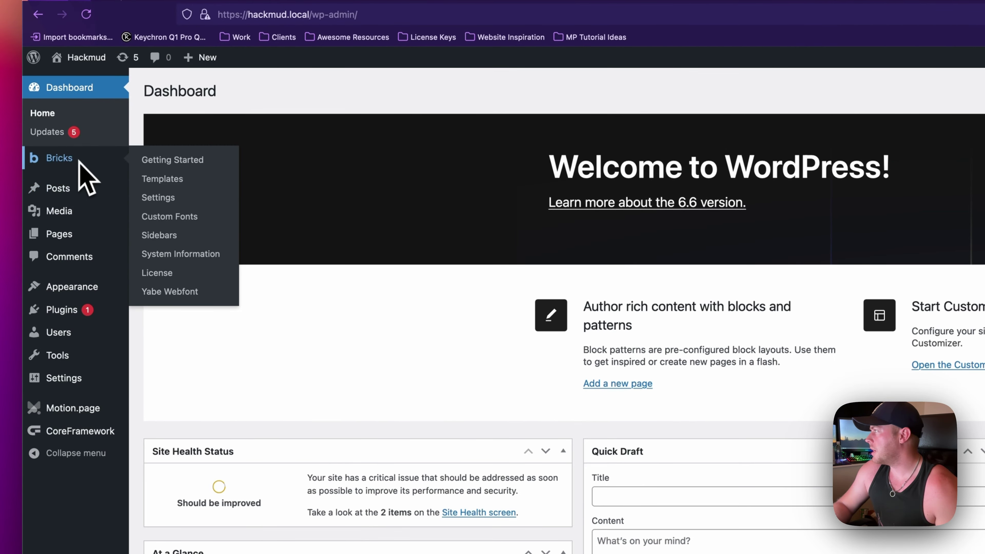
mouse_move(74, 236)
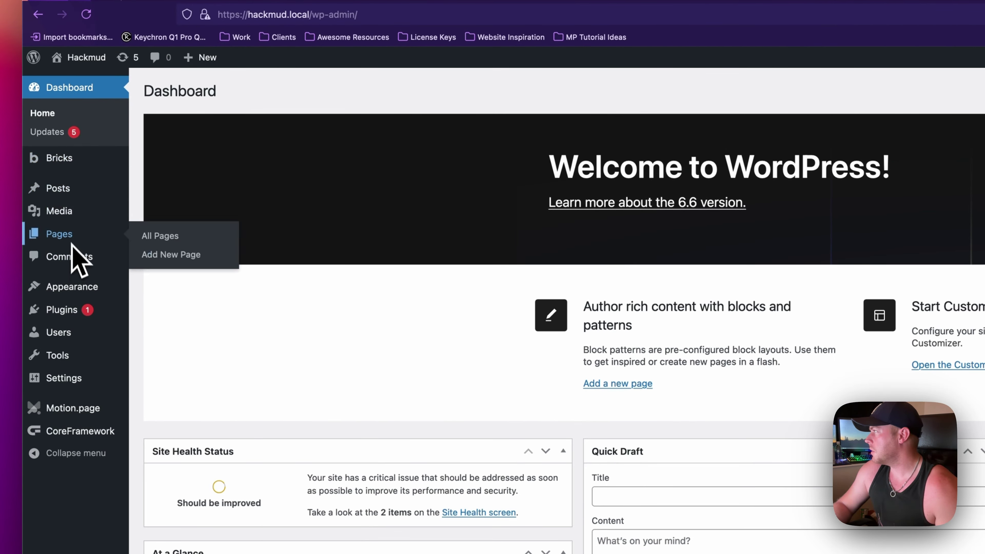
click(163, 237)
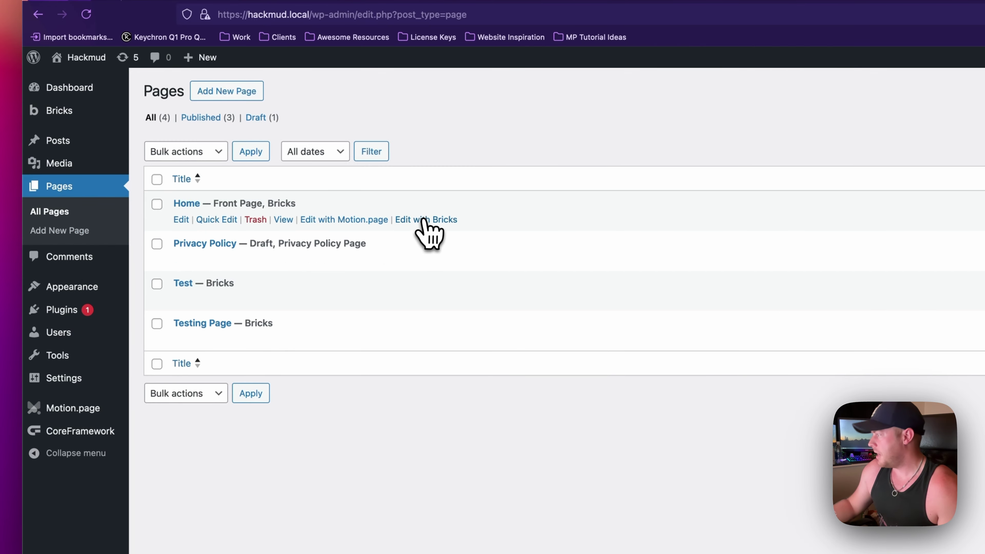
click(426, 220)
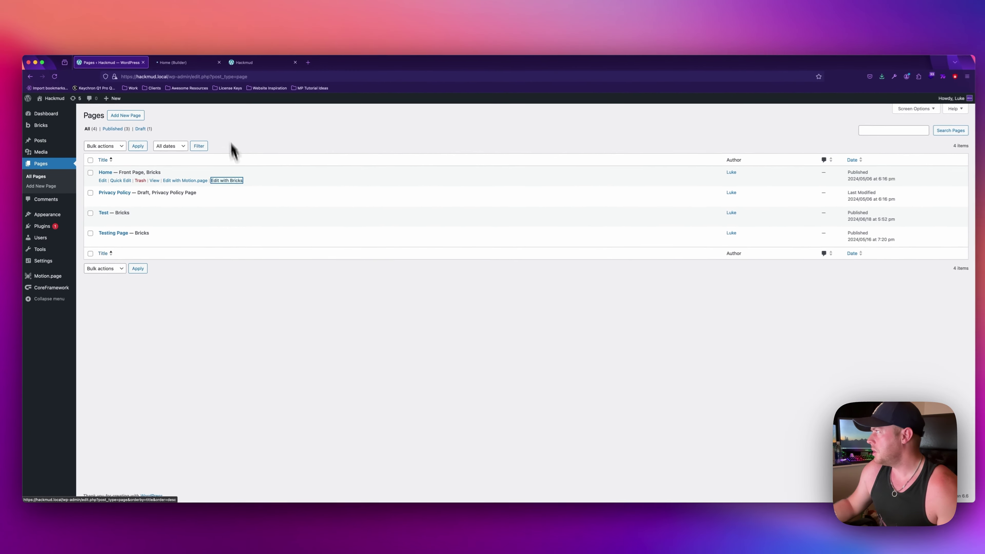
click(202, 53)
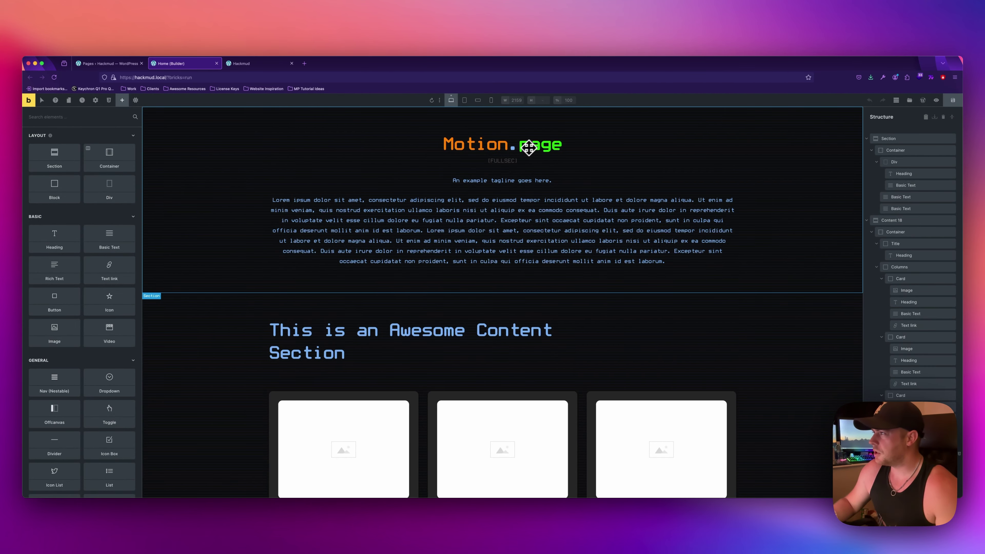
click(533, 155)
click(509, 208)
scroll(535, 263, down, 5)
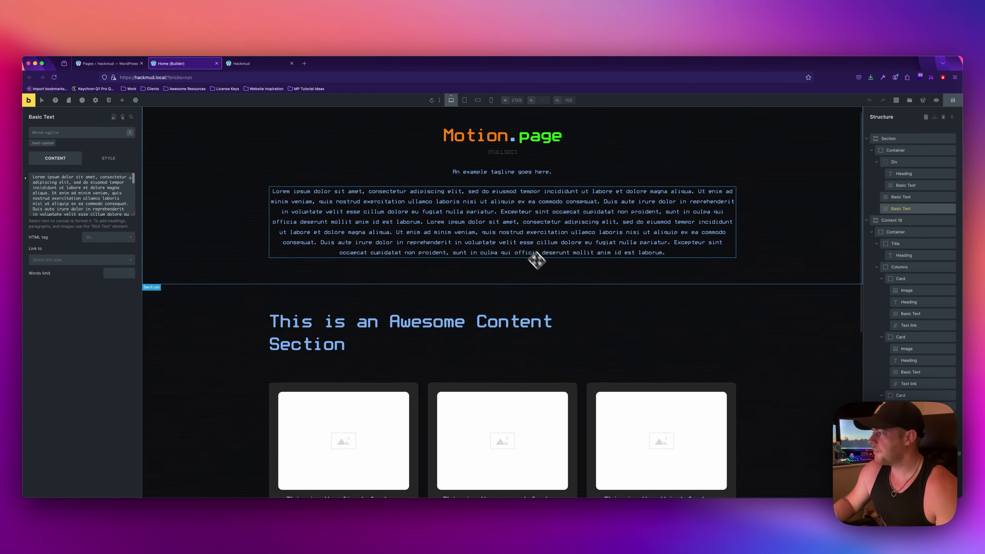
click(466, 223)
scroll(476, 292, down, 2)
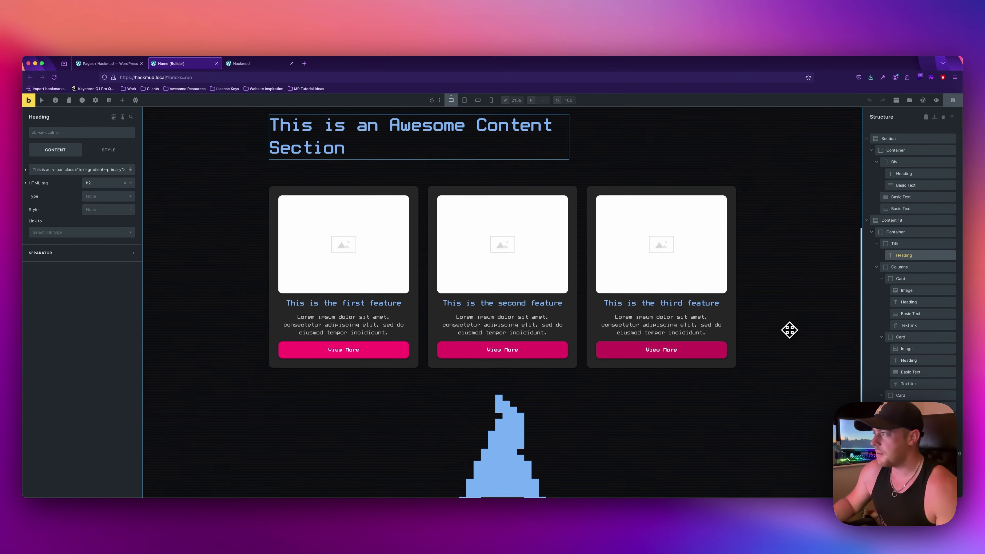
scroll(786, 329, up, 6)
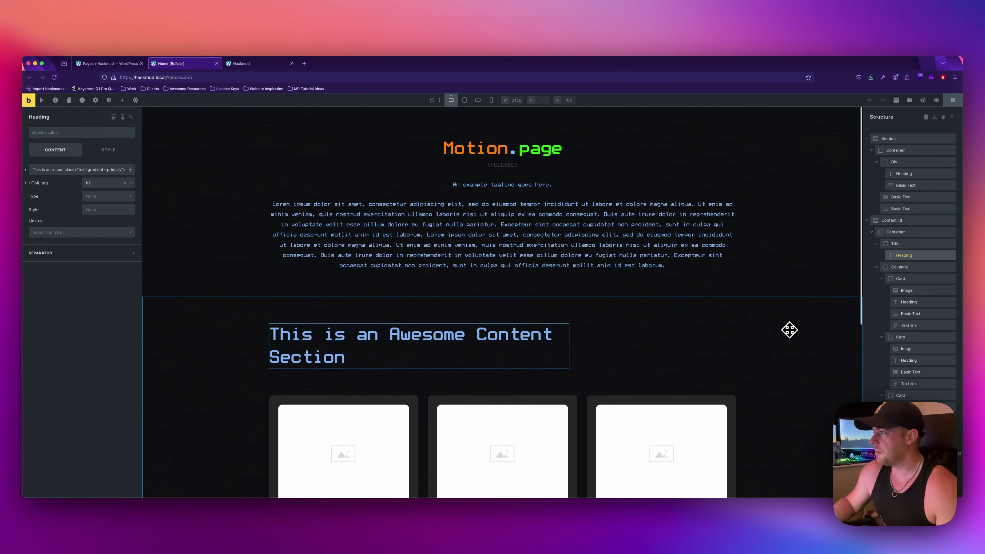
click(630, 252)
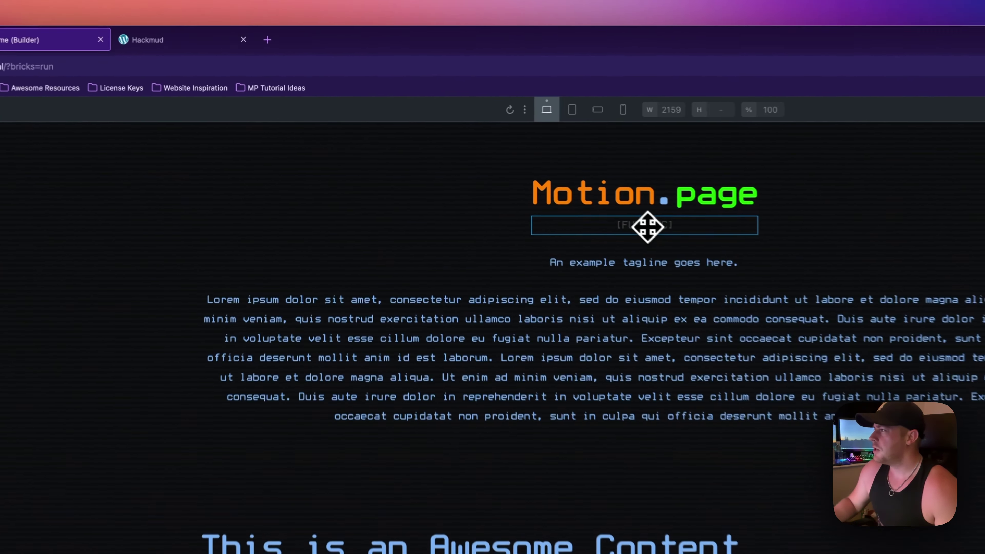
Step: Add the .scramble class to the [FULLSEC] label, the tagline and the lorem ipsum paragraph
click(647, 227)
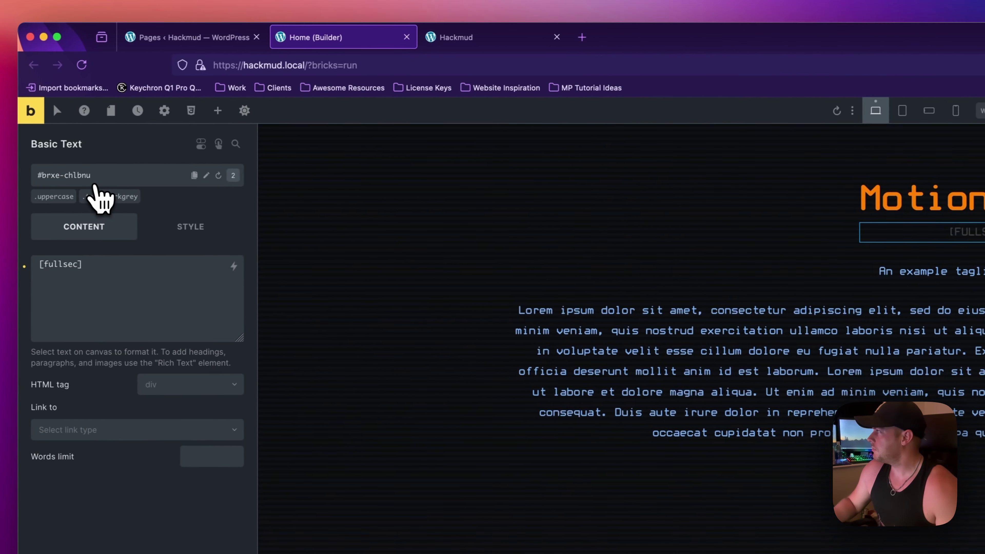
click(96, 187)
text(scram)
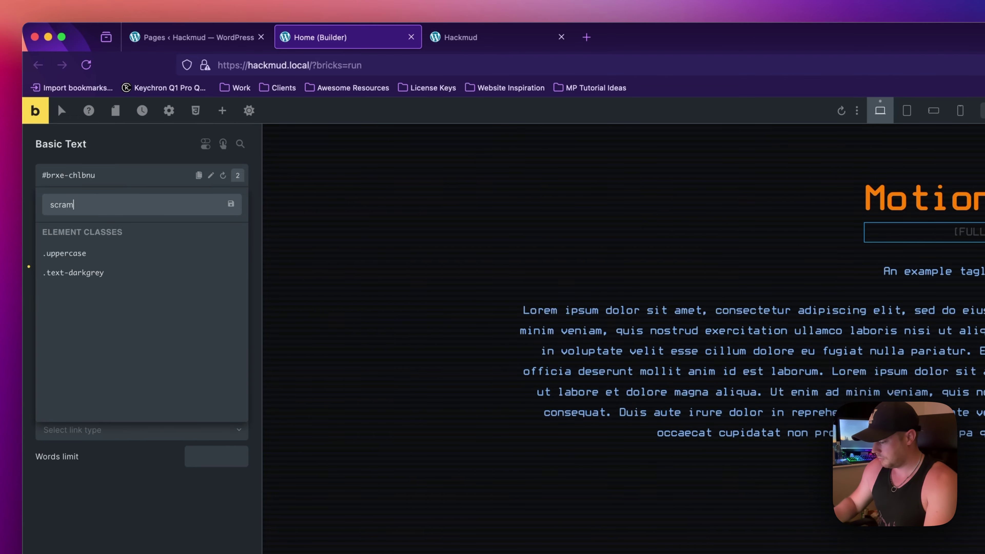
text(ble)
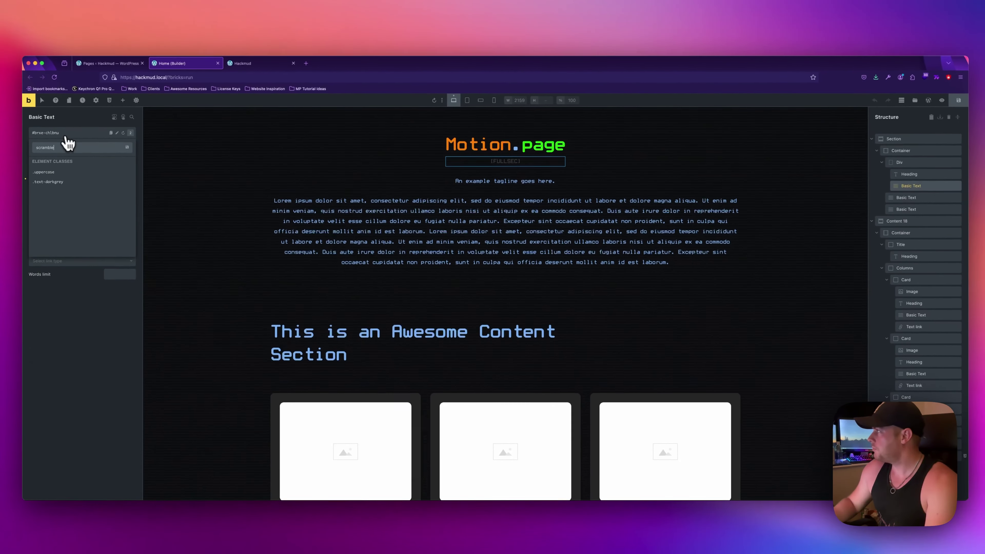
key(Return)
click(479, 181)
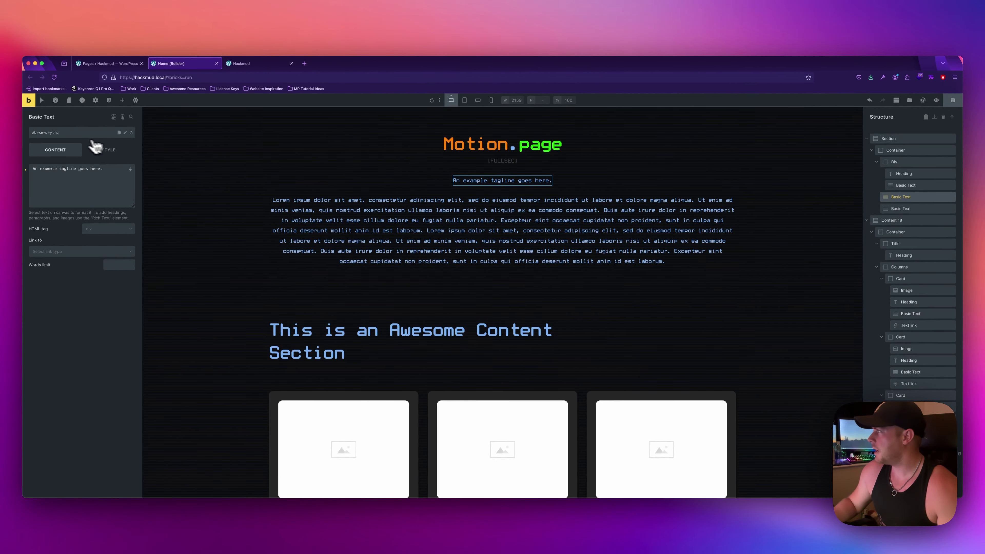
click(77, 133)
text(scramble)
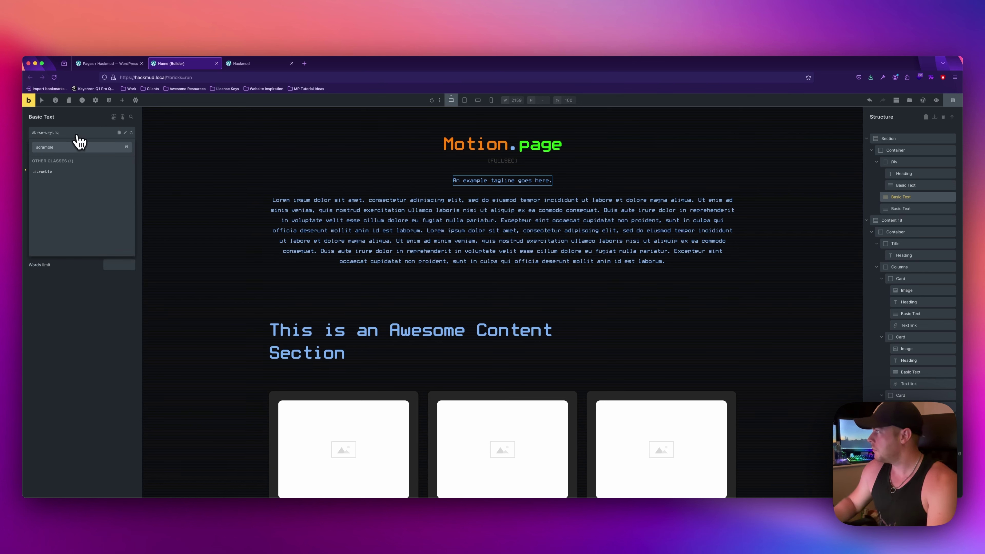
key(Return)
click(455, 232)
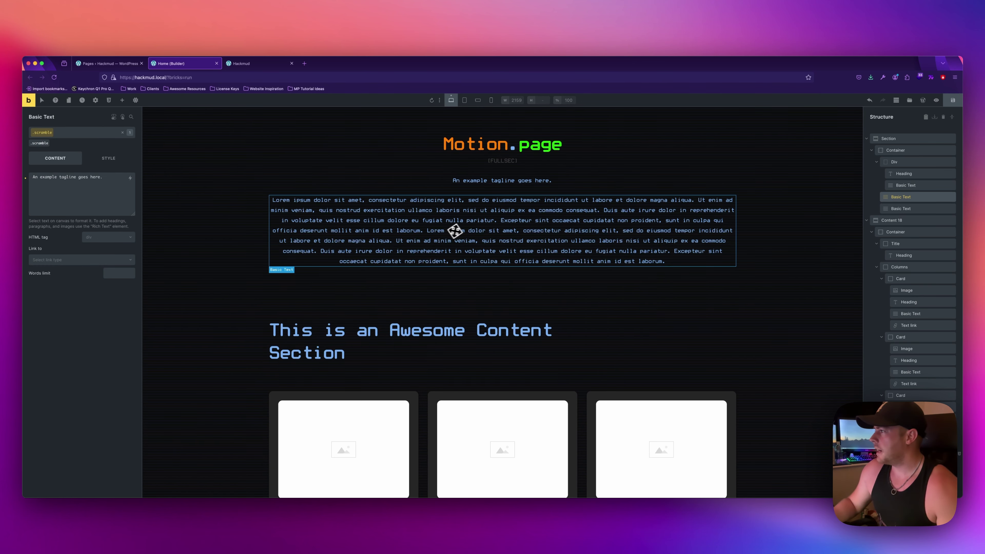
click(60, 138)
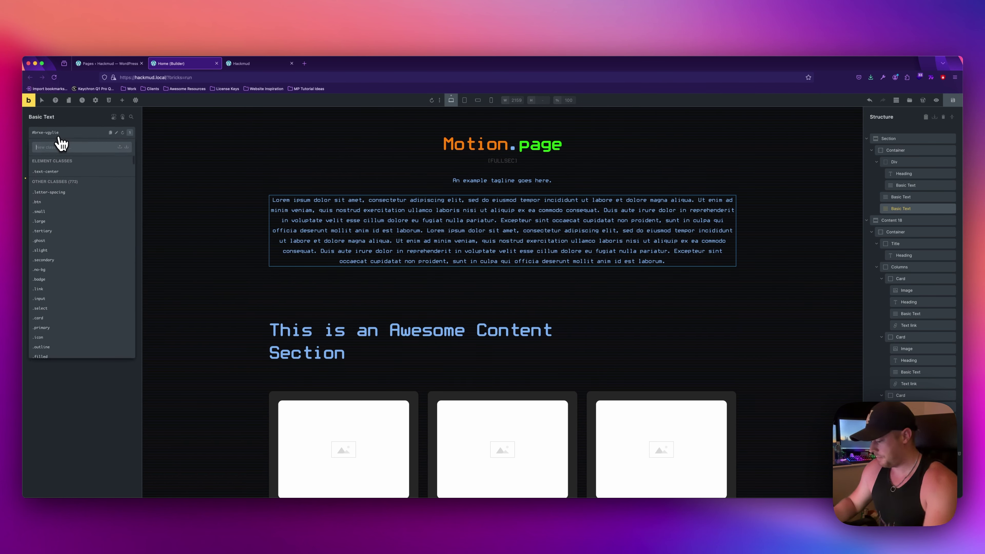
text(scramble)
key(Return)
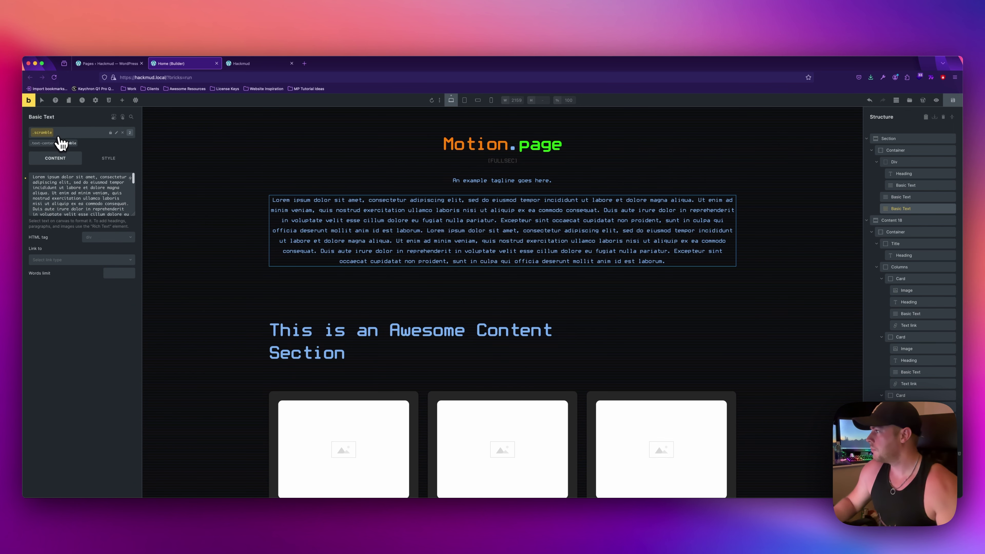
Step: Add .scramble to the Awesome Content Section heading and the first feature heading
scroll(406, 240, down, 5)
click(366, 174)
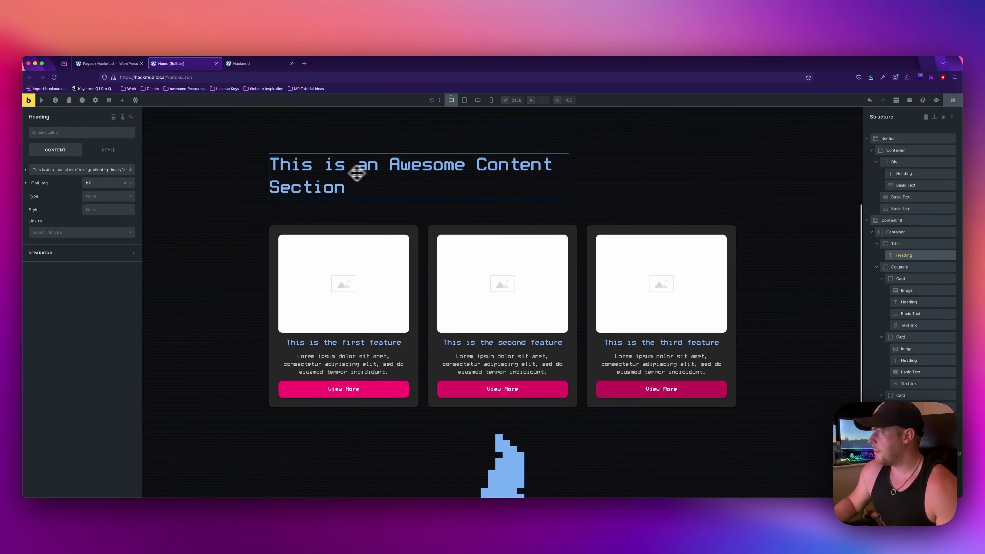
click(55, 135)
text(scr)
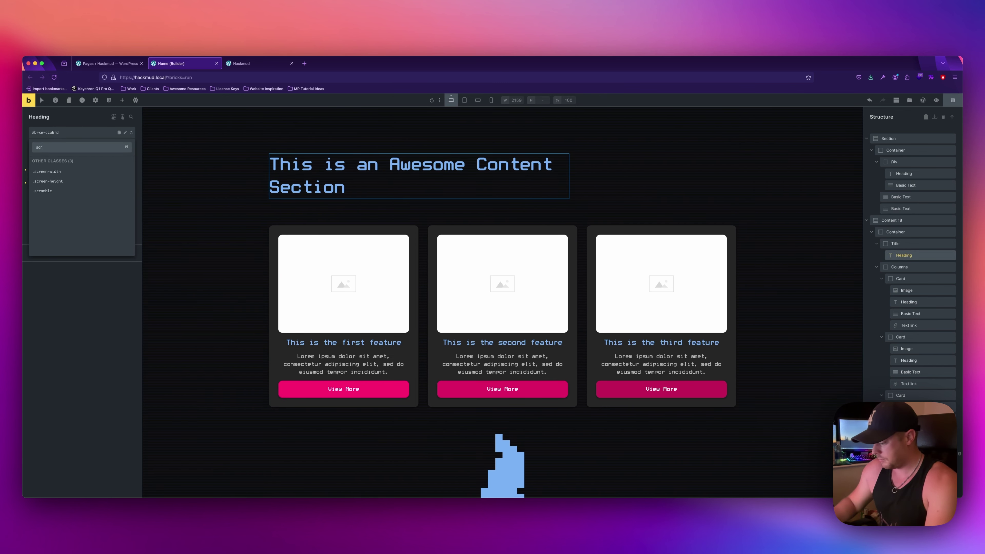
text(amble)
key(Return)
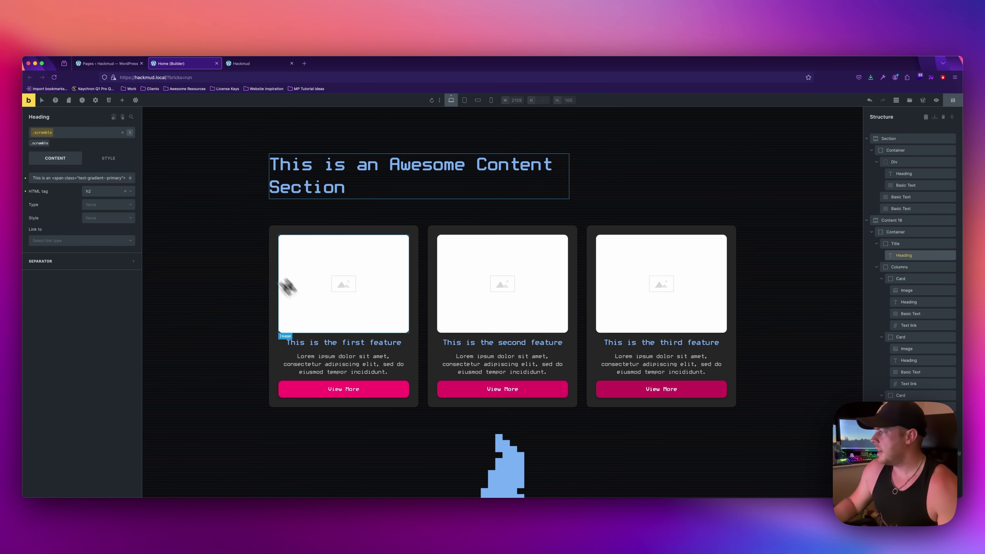
click(341, 343)
click(66, 134)
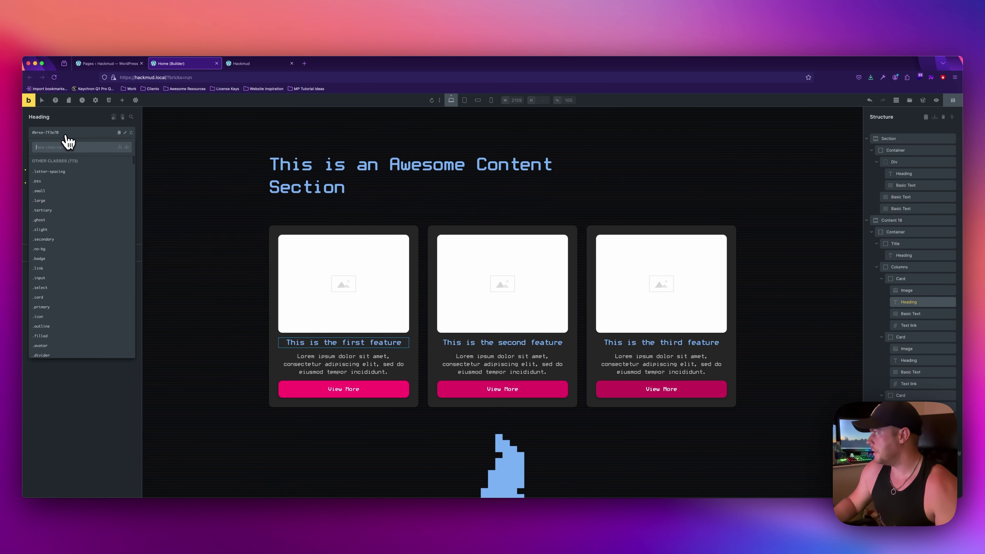
text(scramble)
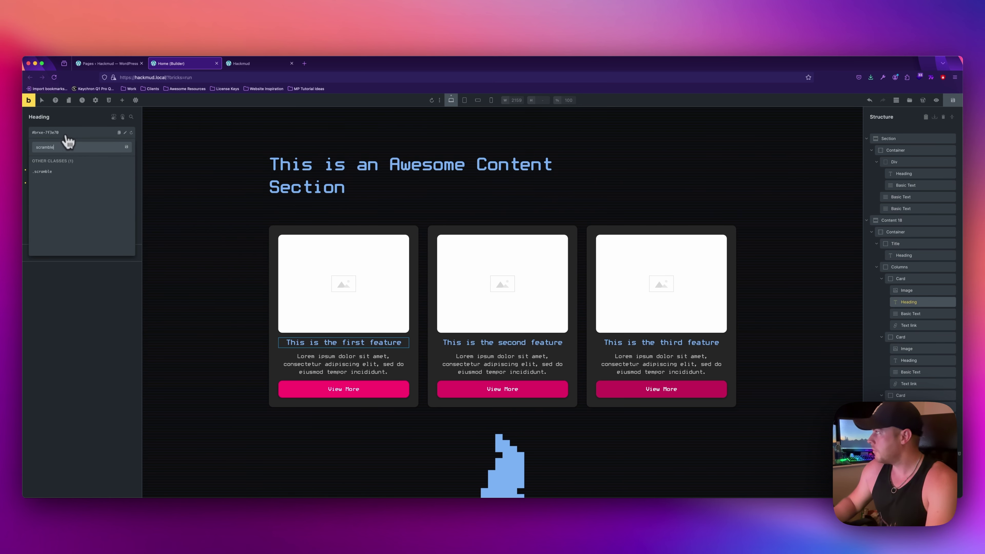
key(Return)
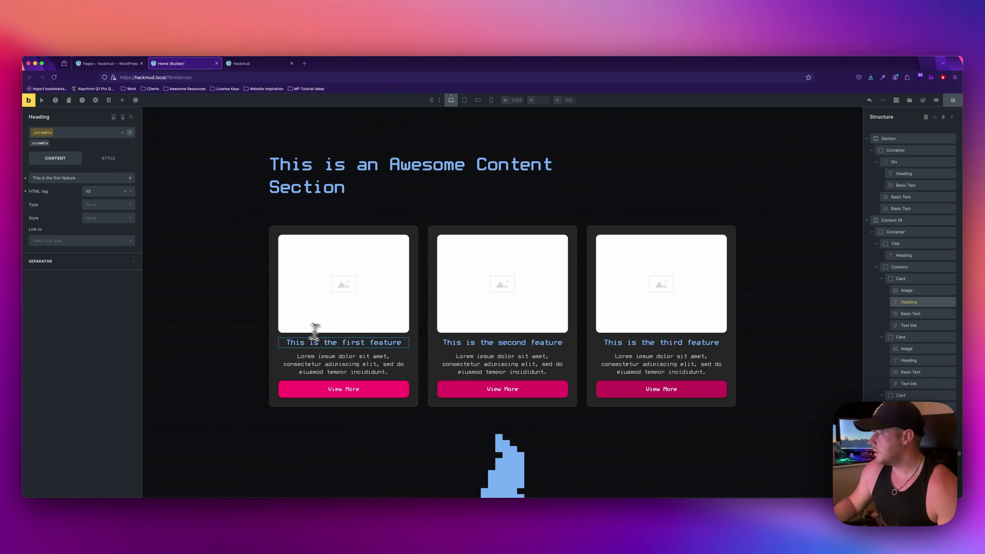
Step: Copy the first feature heading's styles and paste them onto the second and third headings
right_click(341, 341)
click(357, 394)
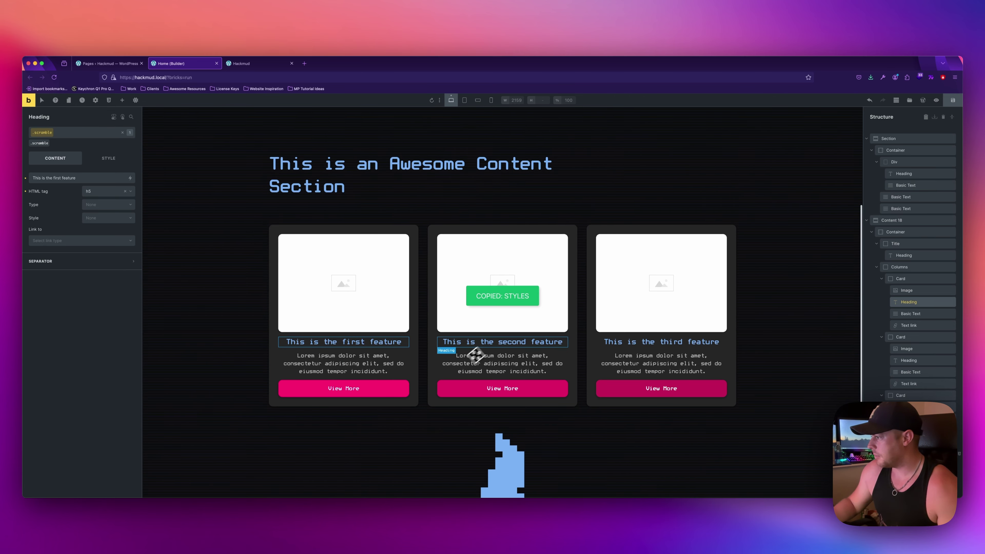
right_click(491, 343)
click(507, 410)
right_click(641, 343)
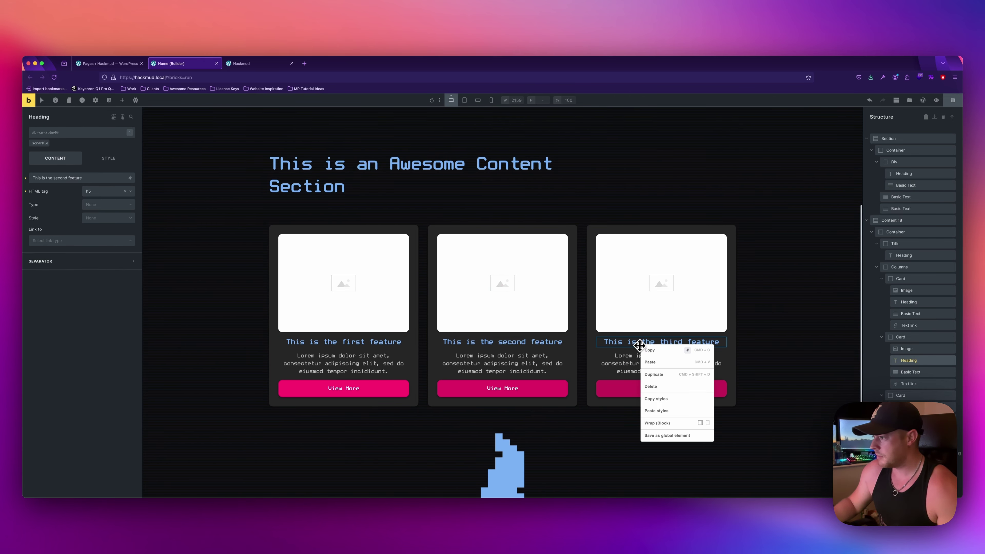
click(656, 411)
Step: Add .scramble to the first card description, then copy its styles to the other two cards
click(349, 369)
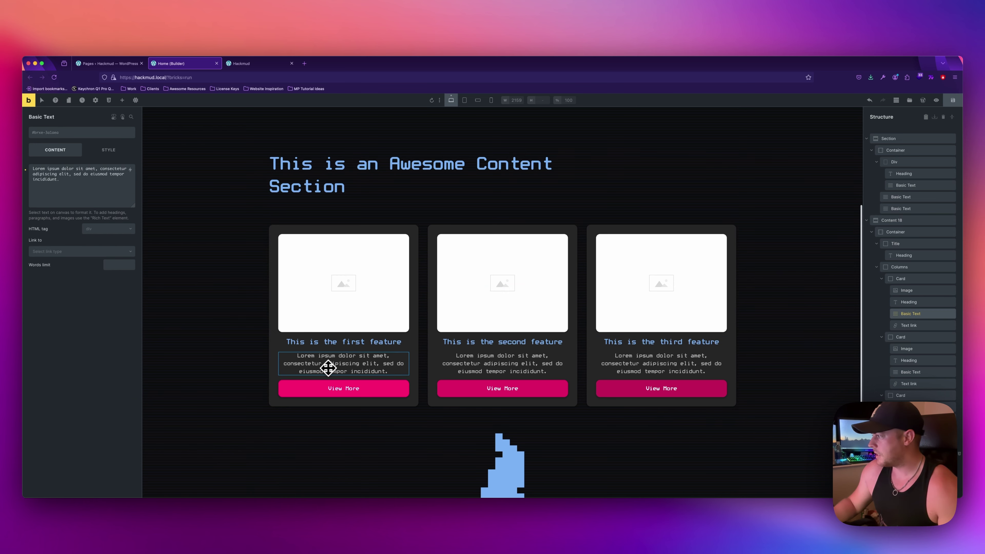
click(65, 133)
text(scramble)
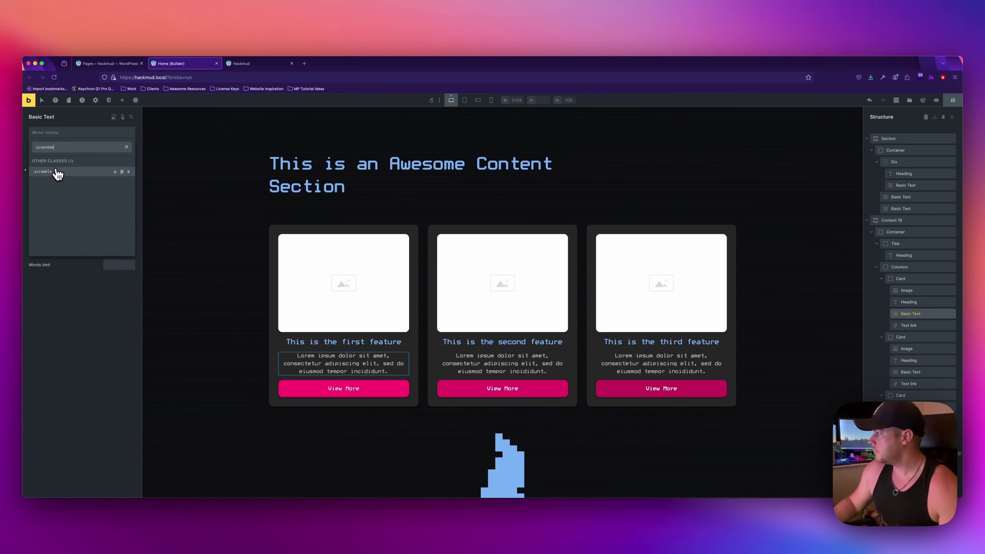
click(52, 171)
right_click(347, 361)
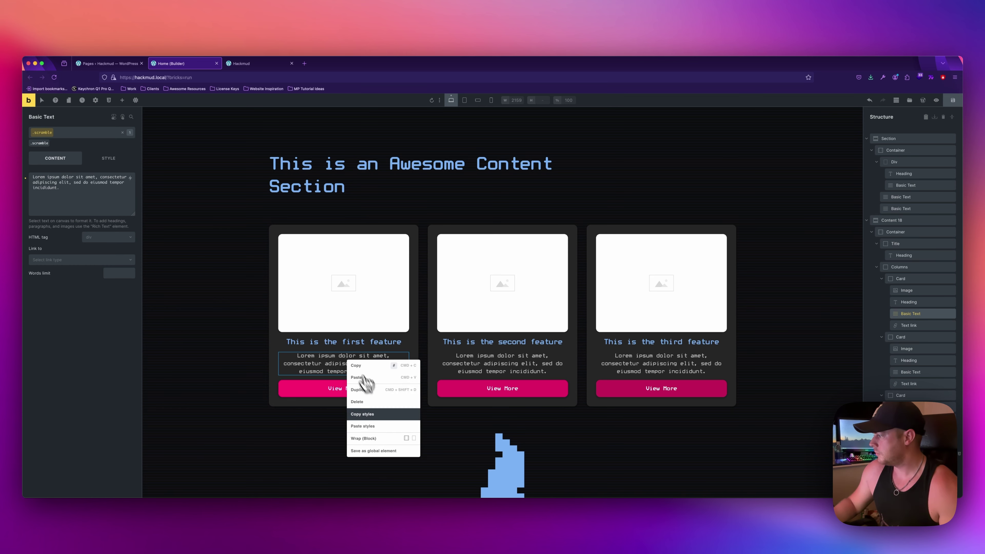
click(384, 414)
right_click(515, 361)
click(546, 426)
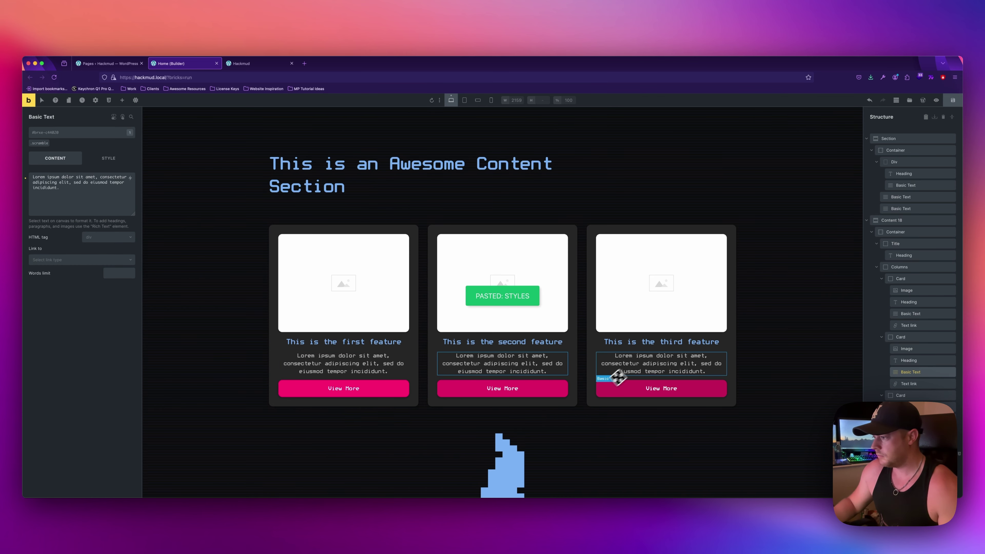
right_click(641, 362)
click(660, 428)
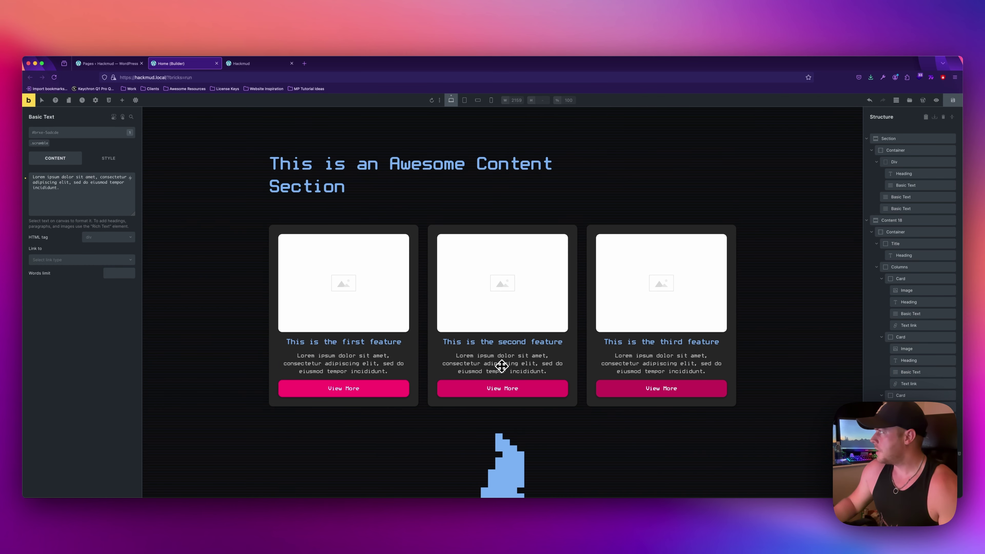
Step: Confirm all three feature headings carry .scramble and save the page
click(374, 342)
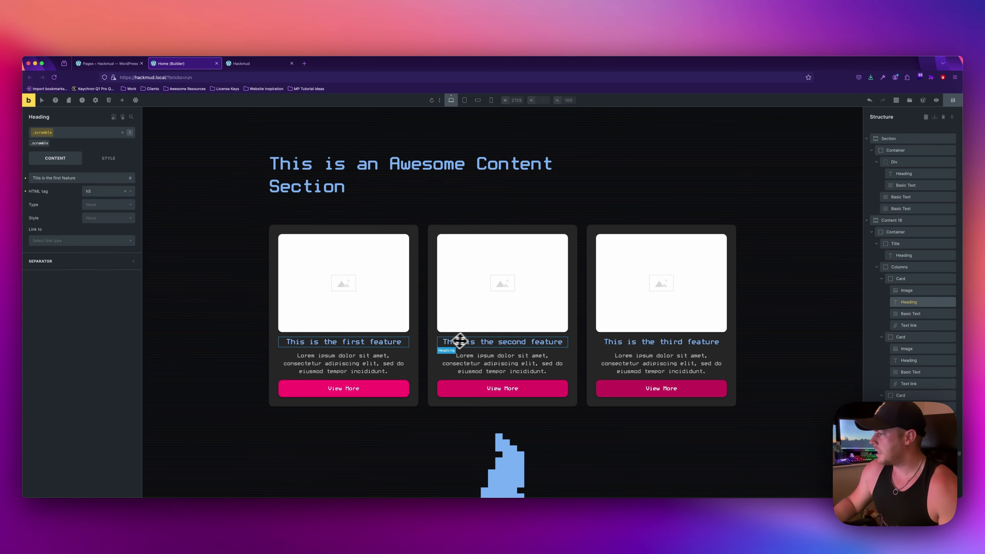
click(500, 341)
click(637, 342)
scroll(604, 363, up, 5)
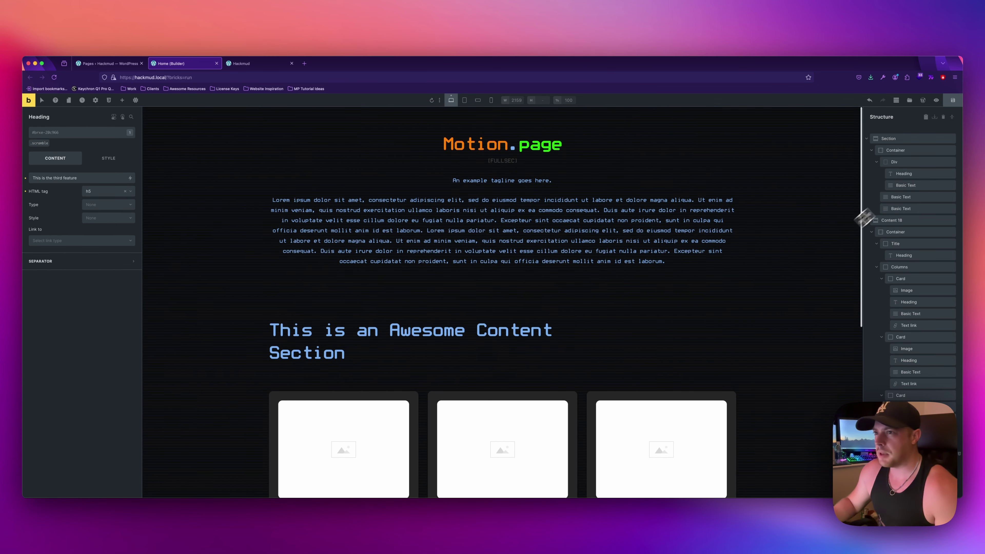
click(953, 110)
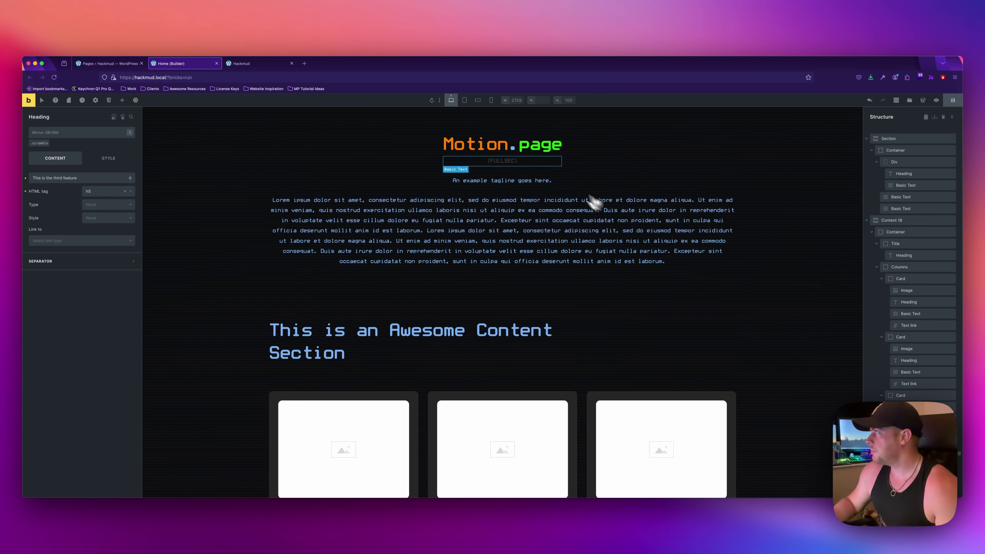
key(super+1)
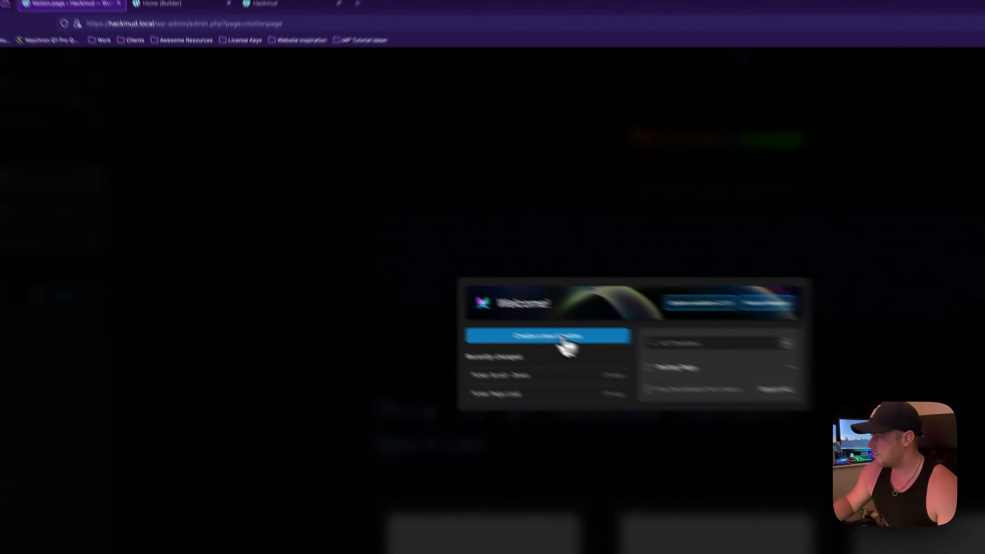
Step: Create a new Motion.page timeline and rename it 'ScrambleText'
click(447, 296)
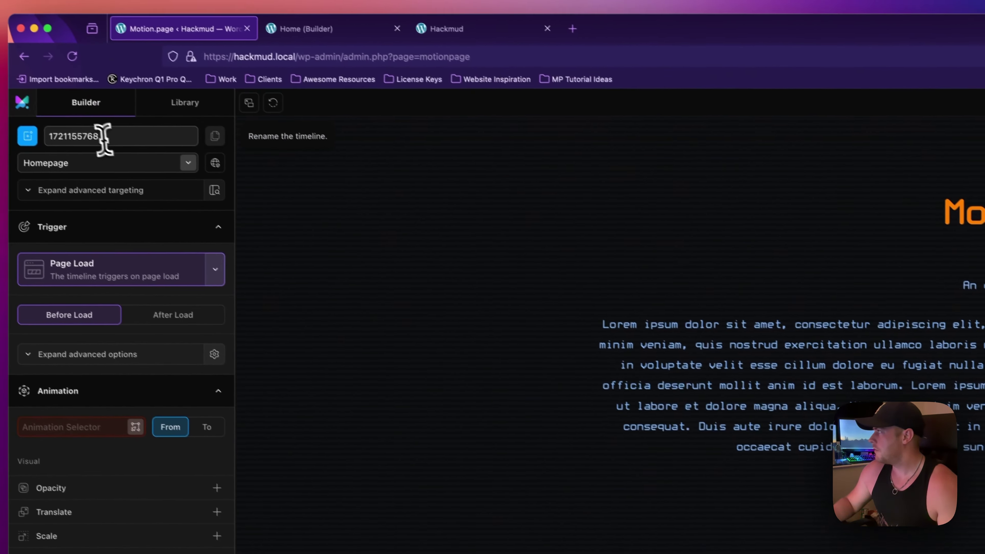
double_click(3, 69)
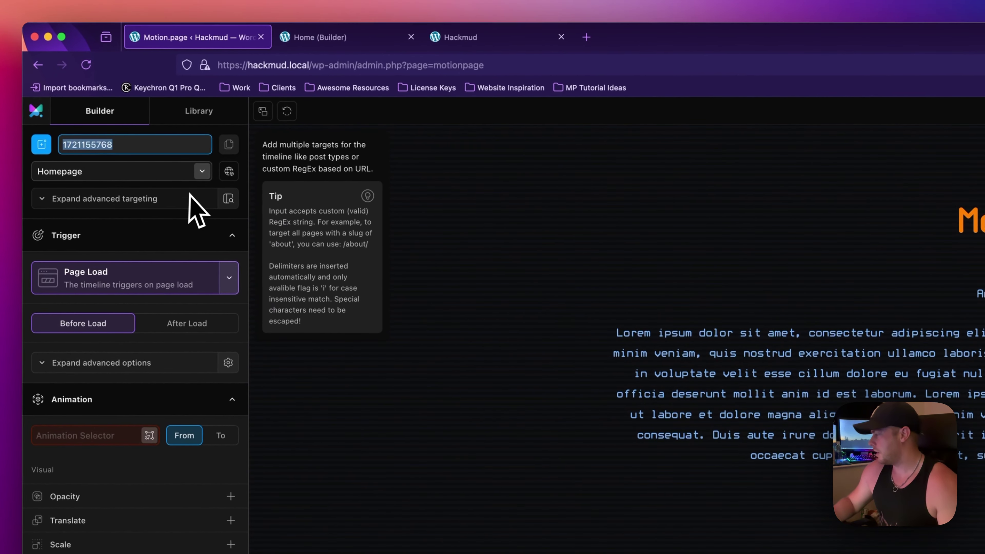
text(ScrambleText)
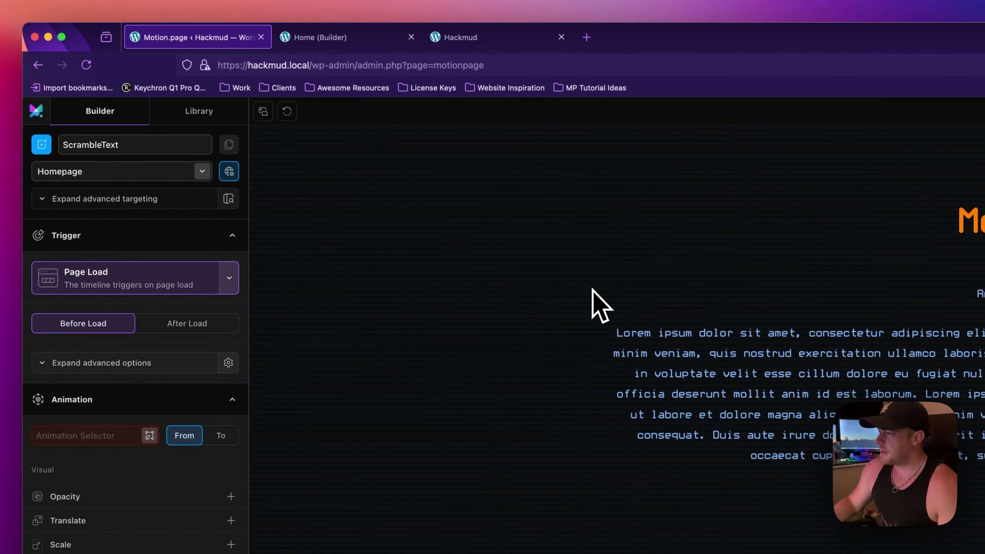
Step: Set the trigger to ScrollTrigger with both Reaches at 45, Ends When Top, each iteration individually
click(228, 287)
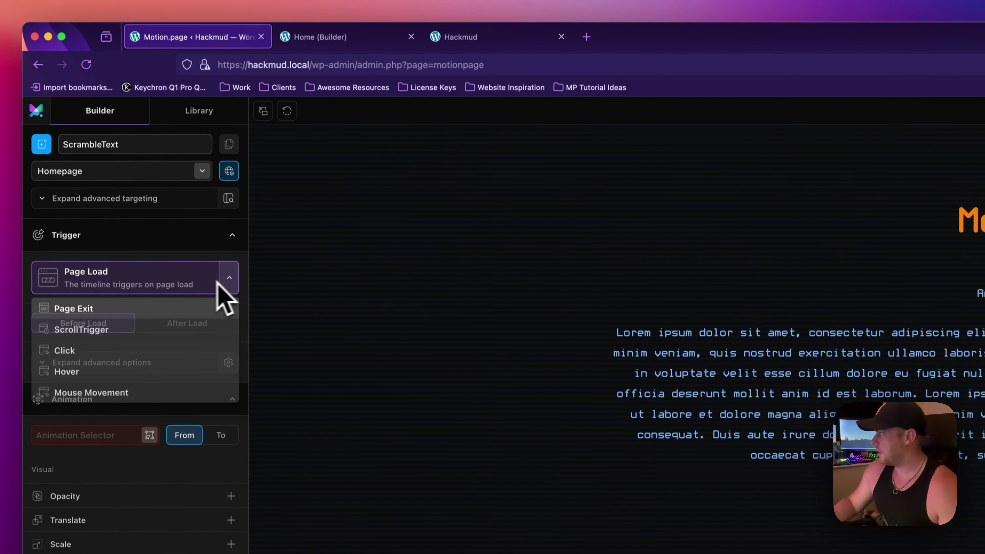
click(111, 241)
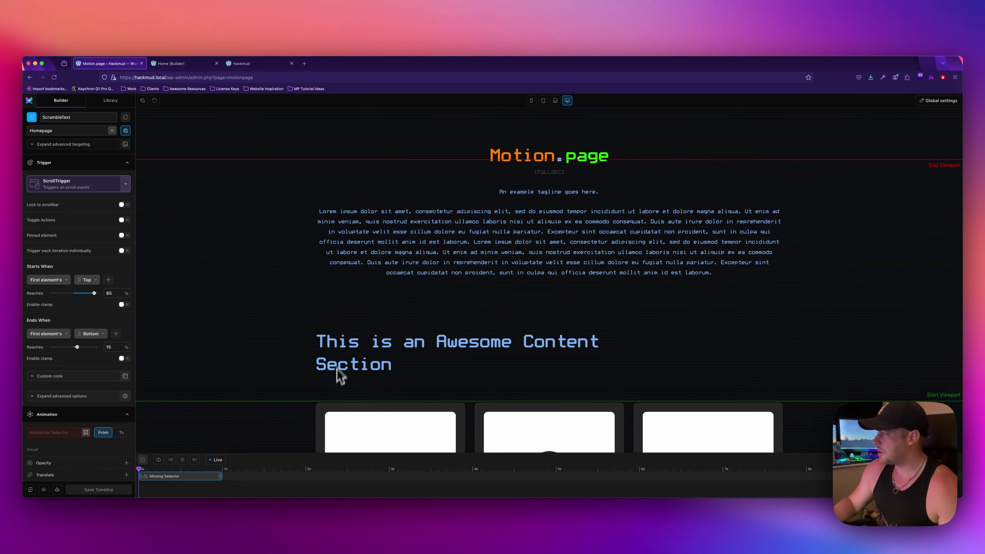
double_click(115, 293)
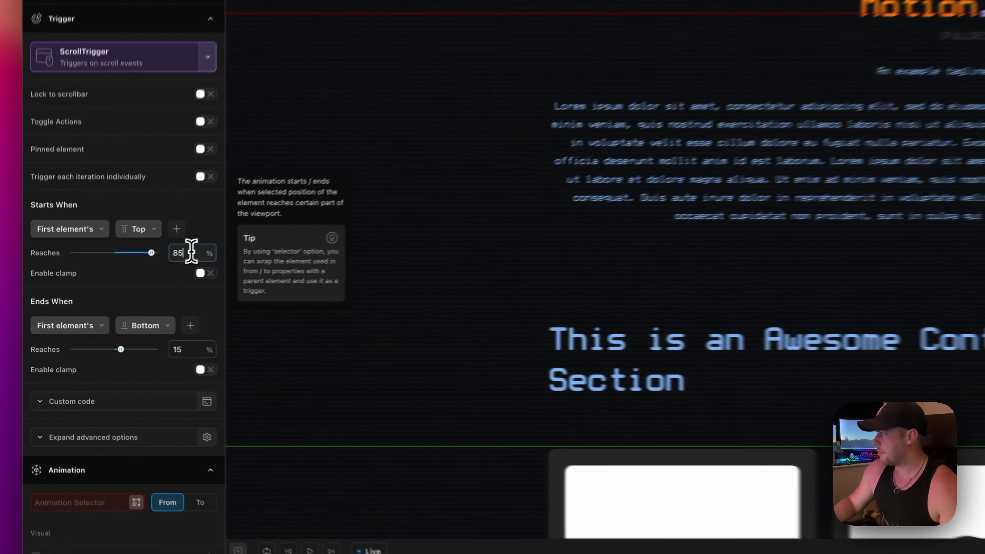
text(45)
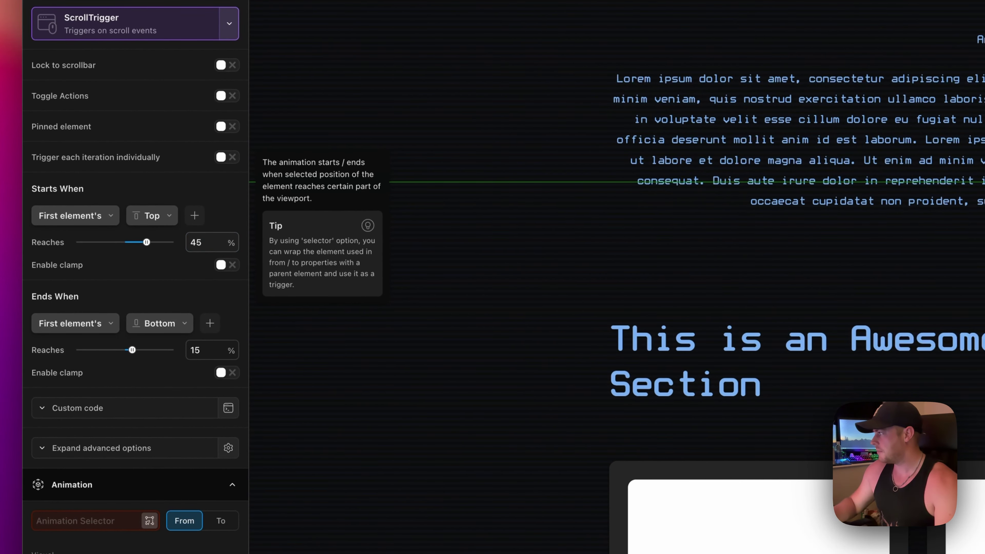
double_click(196, 349)
text(45)
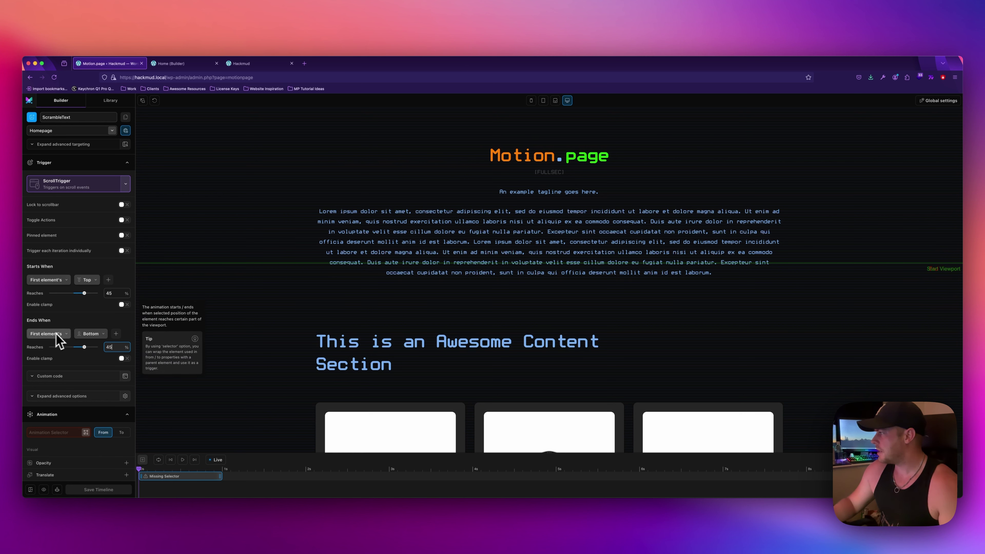
click(91, 333)
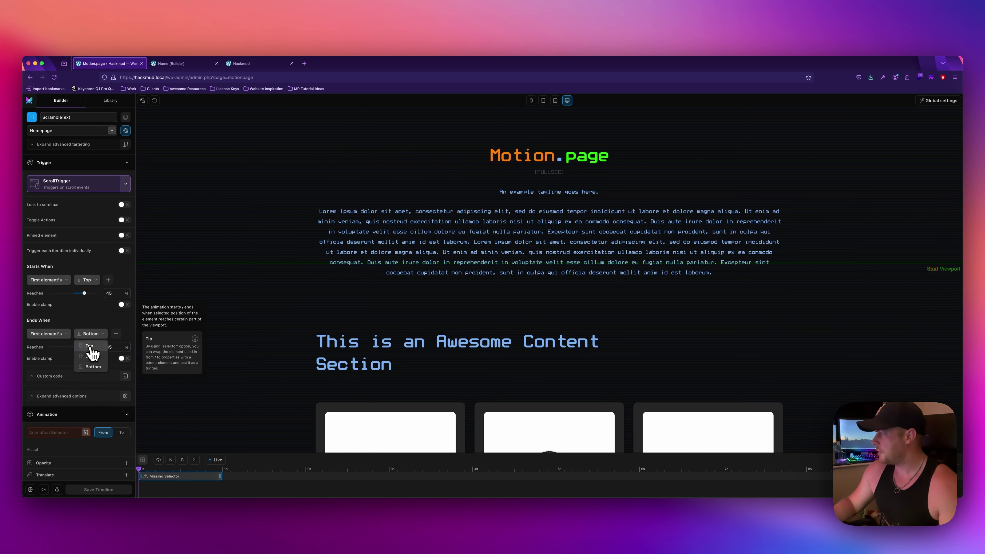
click(91, 347)
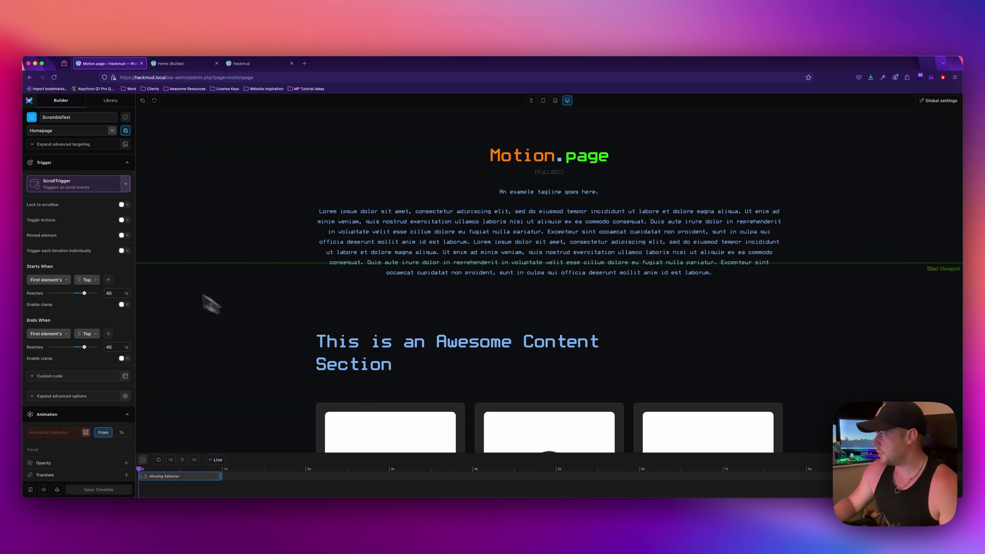
click(122, 250)
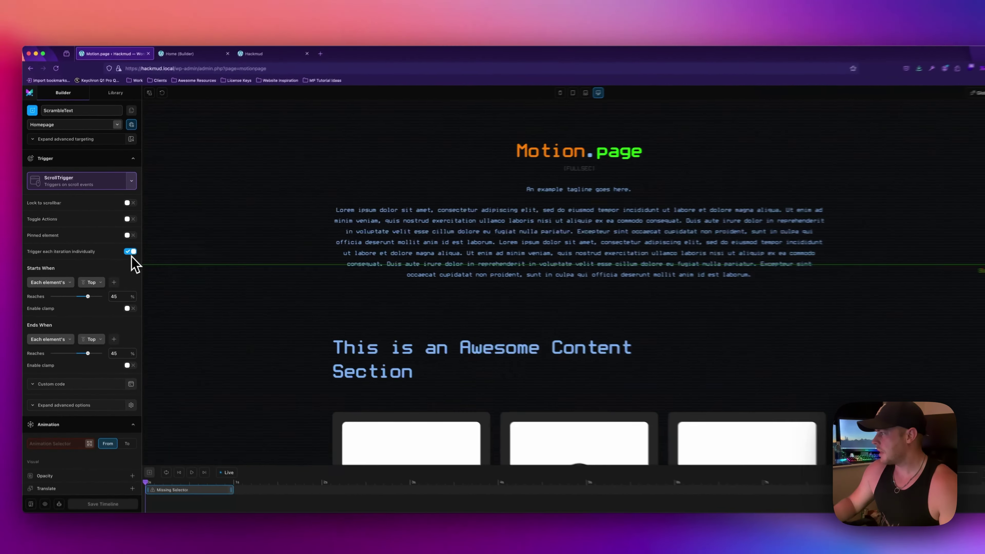
Step: Target the timeline at the .scramble selector
scroll(74, 430, down, 5)
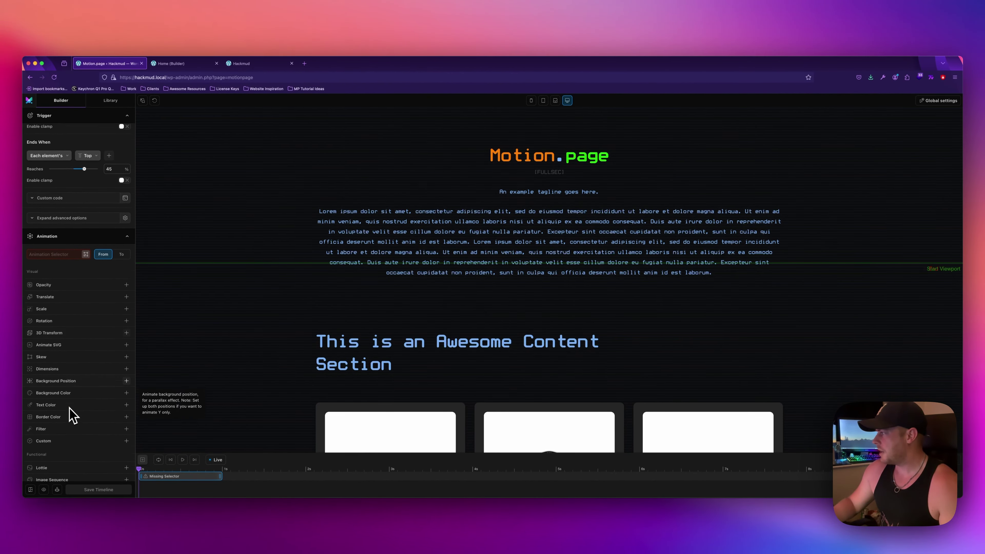
click(48, 255)
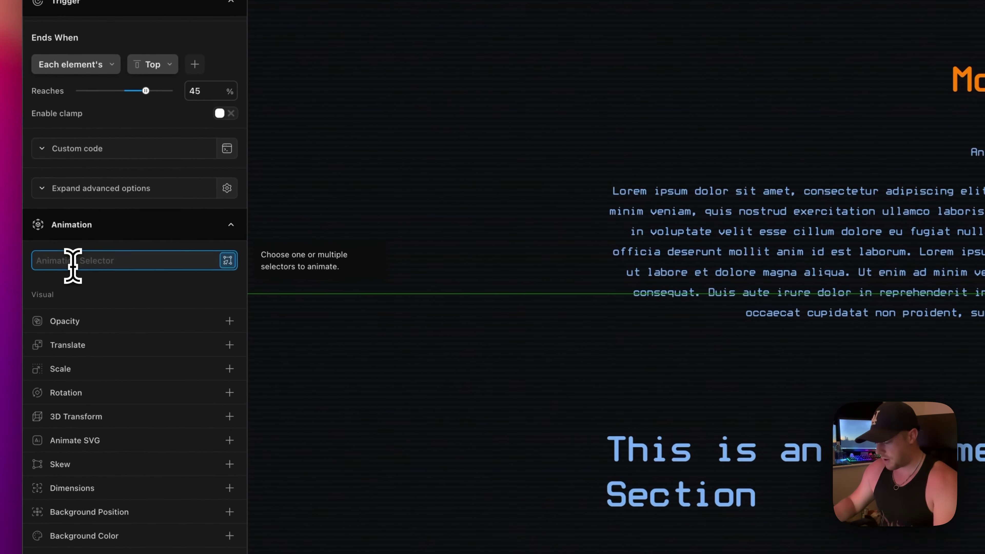
text(.scramble)
key(Return)
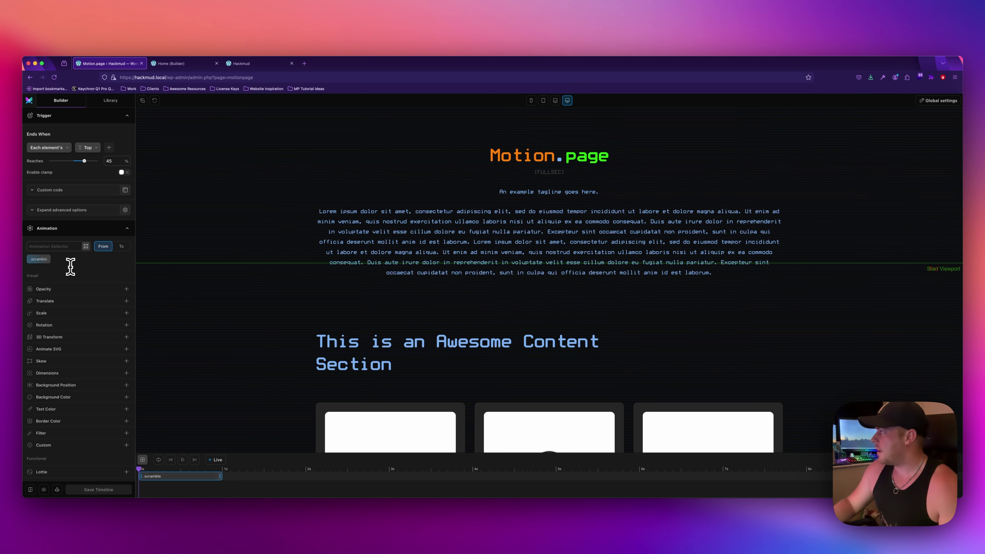
Step: Add an Opacity property with a From value of 0 and scroll the preview to check the fade
scroll(70, 266, down, 2)
scroll(62, 285, up, 1)
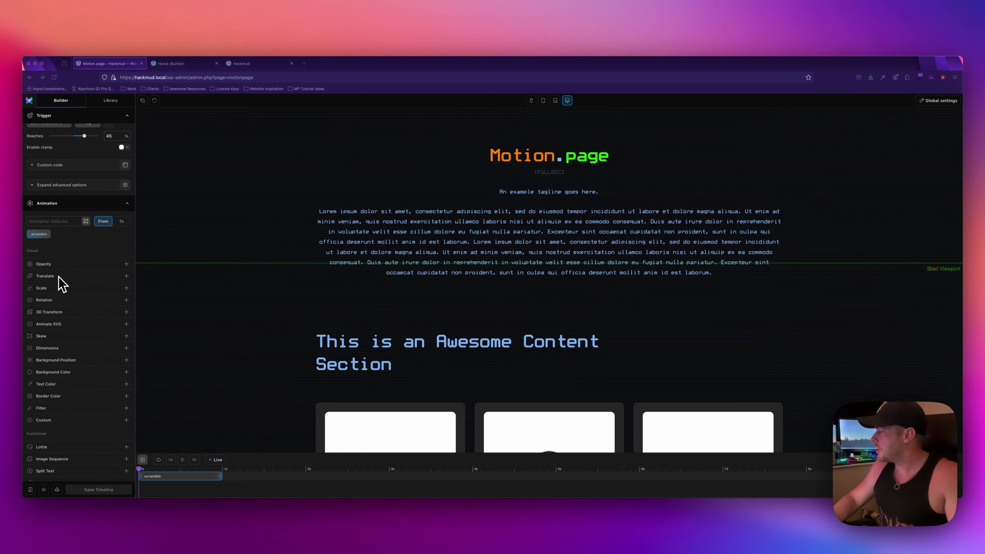
click(84, 264)
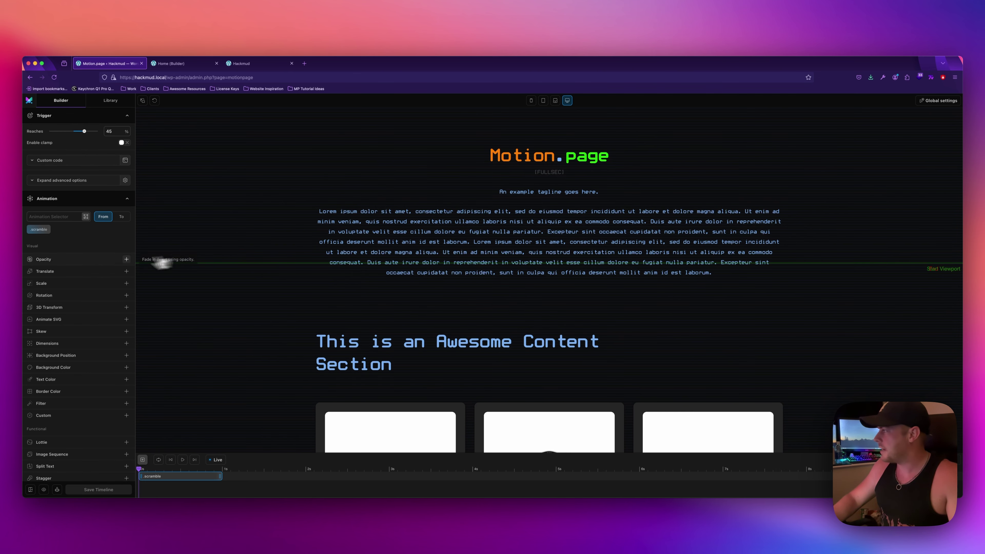
click(72, 261)
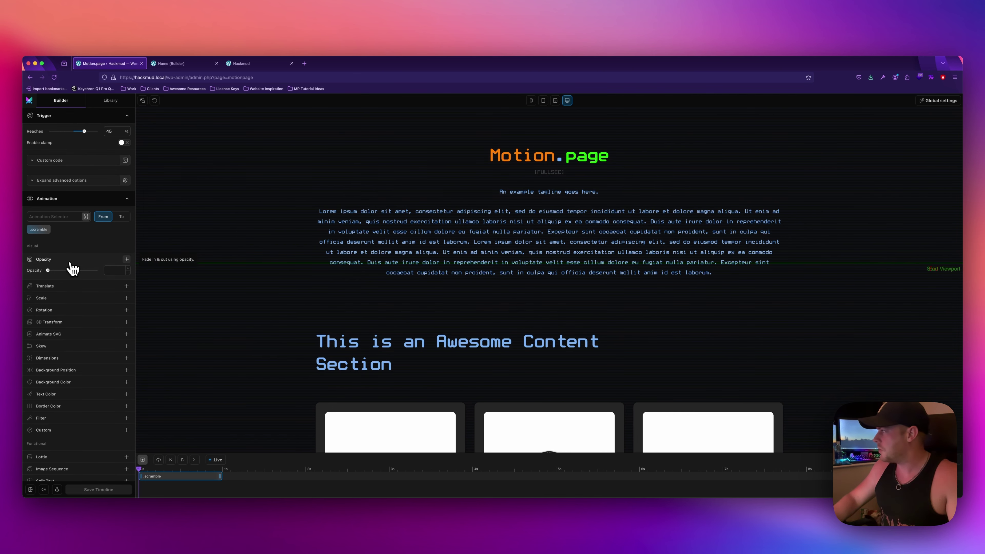
click(106, 271)
text(0)
scroll(292, 282, down, 3)
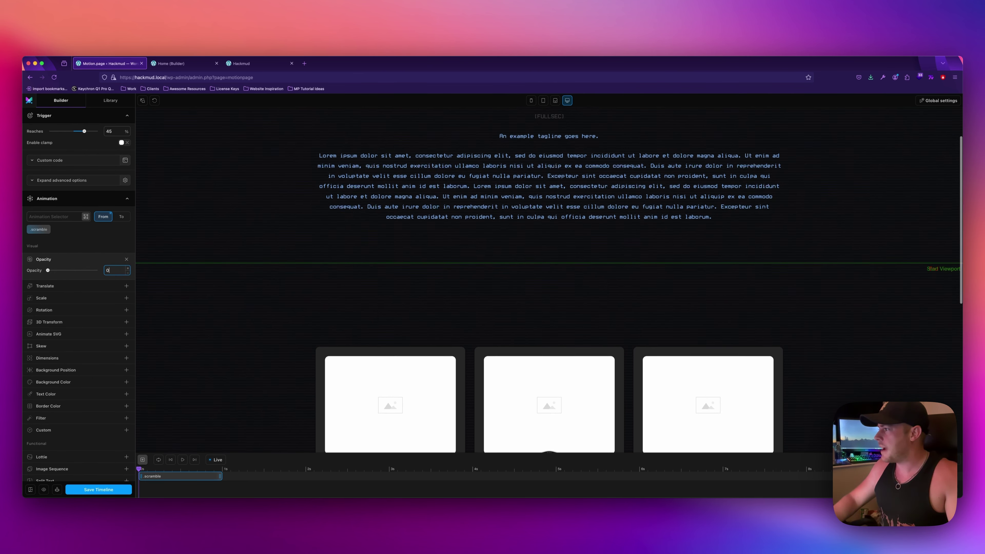
scroll(292, 282, down, 4)
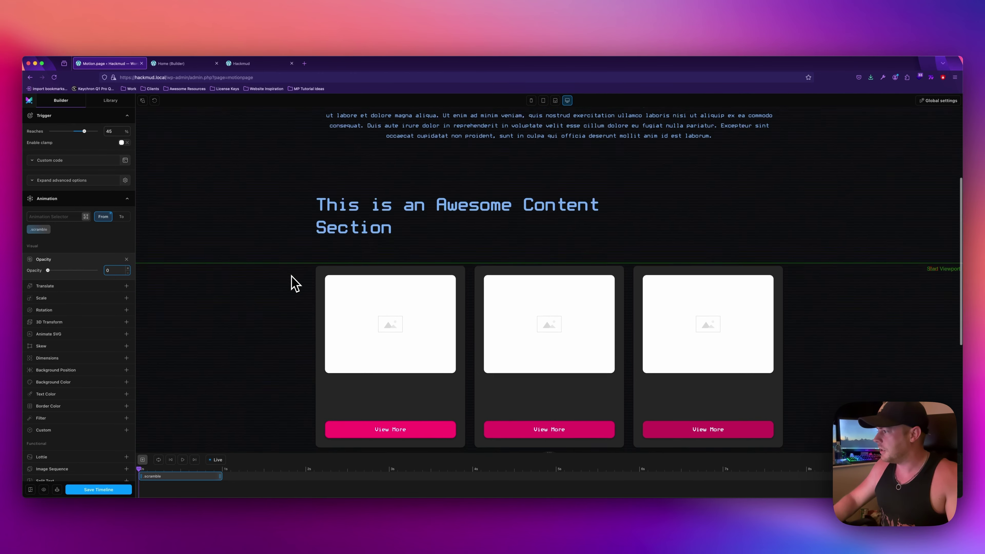
scroll(293, 282, down, 6)
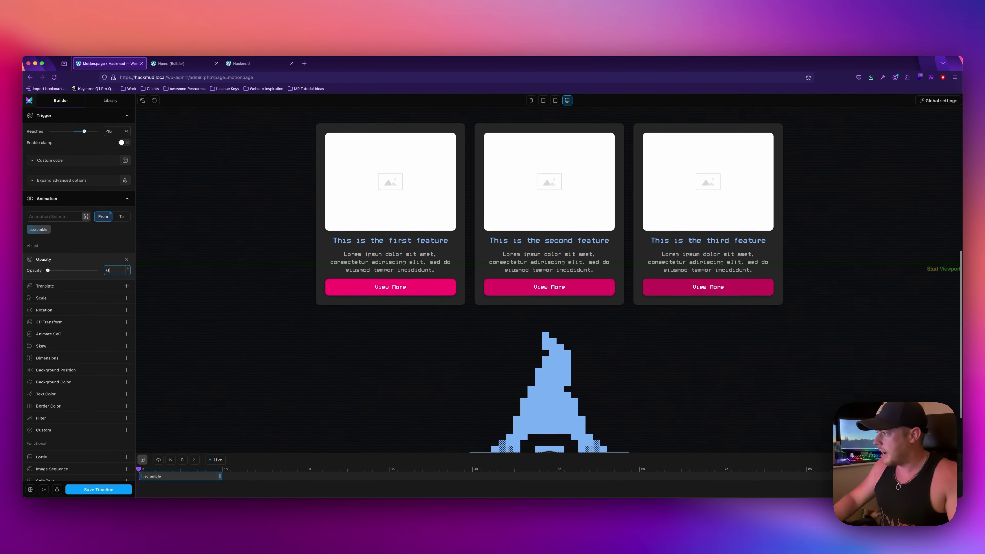
scroll(275, 282, up, 10)
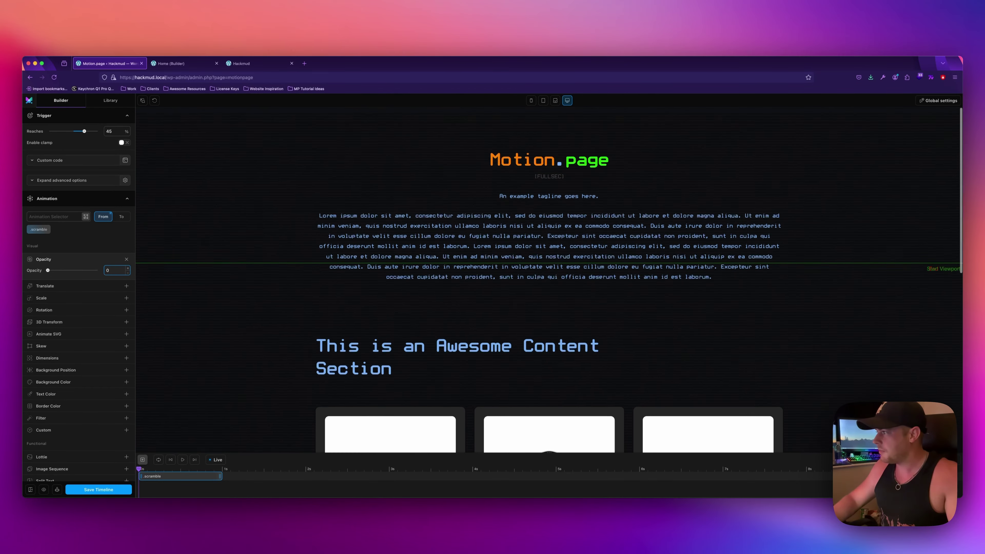
Step: Add a Custom property and switch it to the free-form code editor
scroll(89, 279, down, 3)
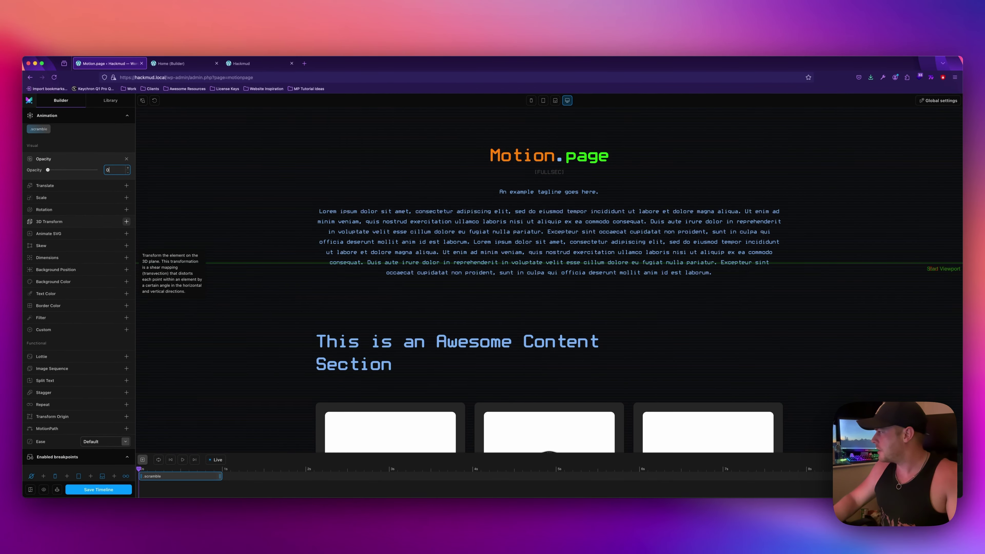
click(74, 321)
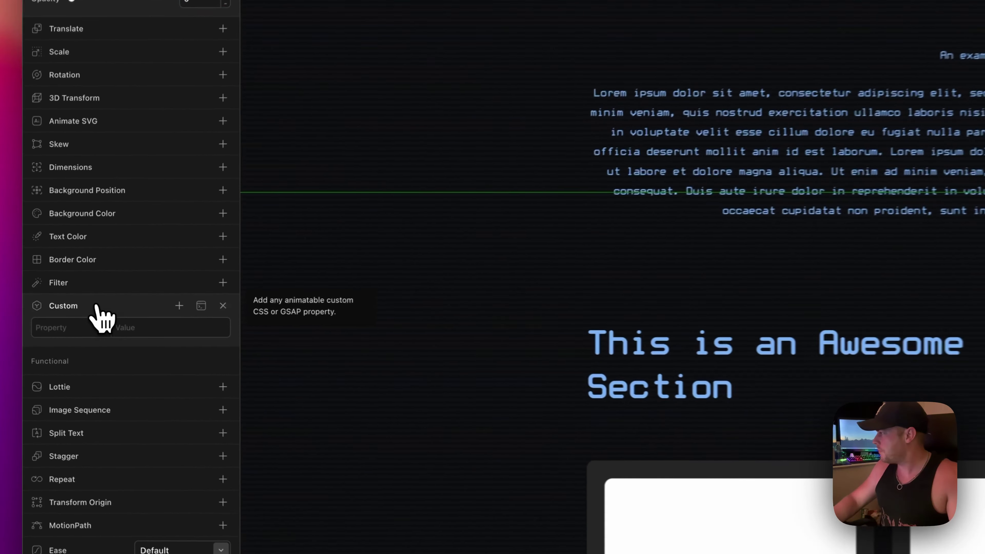
click(209, 305)
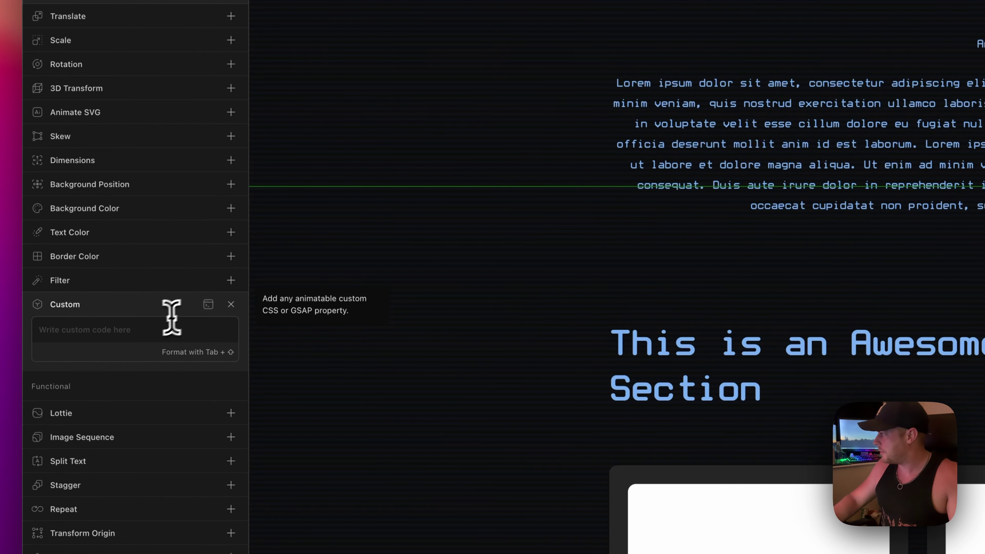
scroll(123, 334, down, 4)
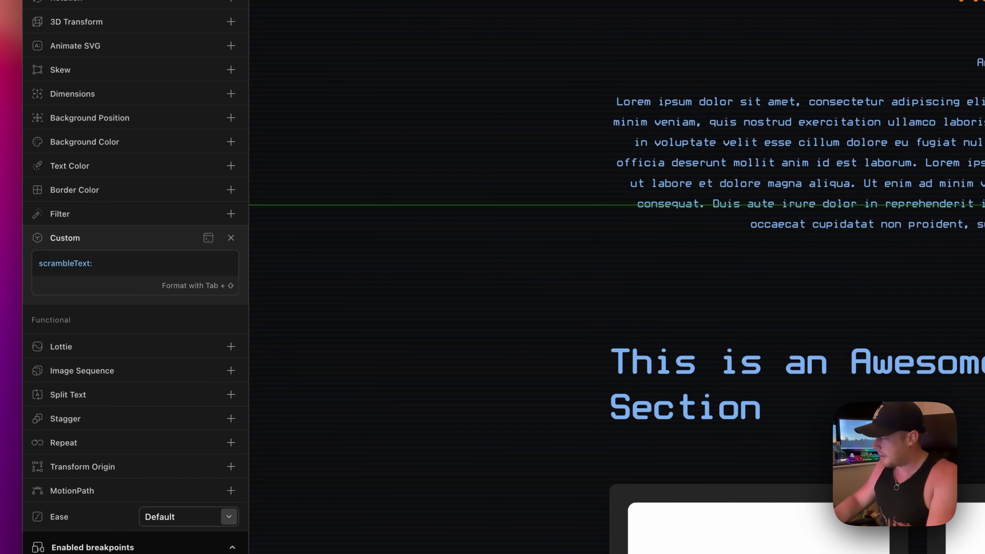
Step: Write scrambleText with chars "090909", revealDelay 0.2, speed 0.1 and duration 0.2
text({)
key(Return)
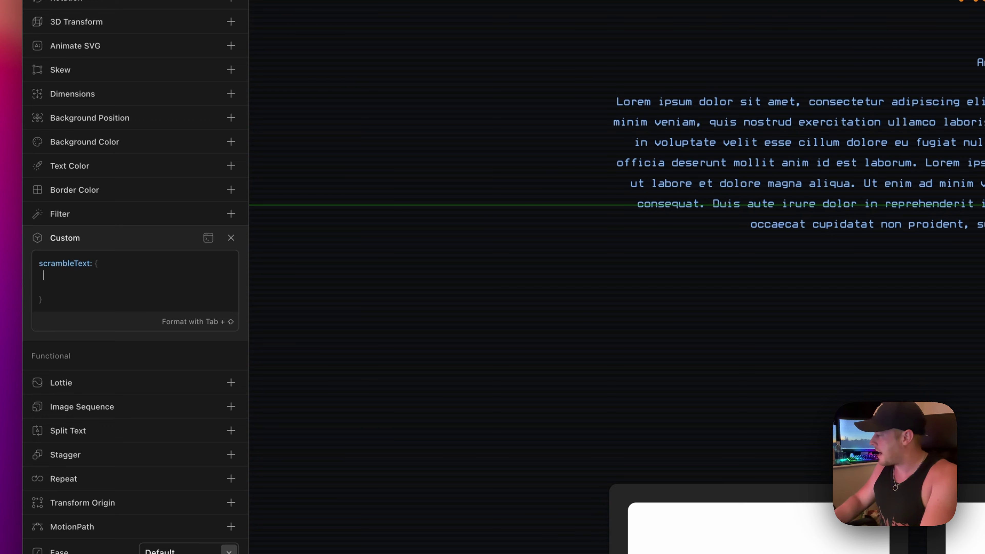
text(chars)
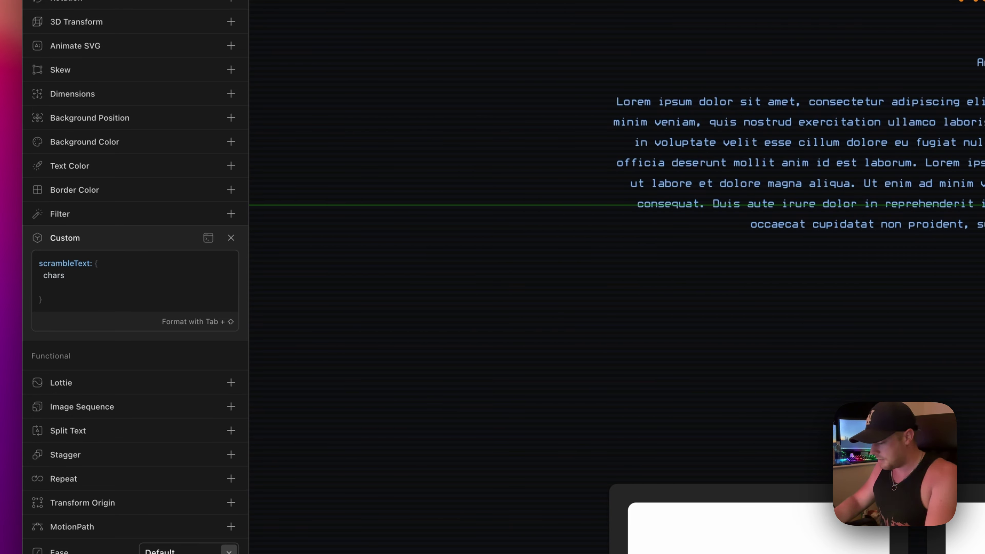
text(: "",)
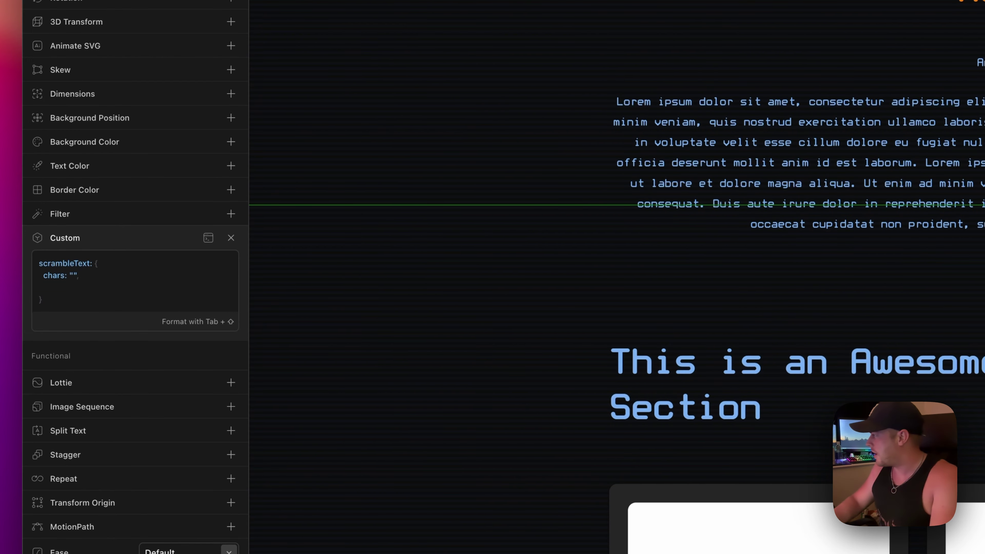
key(Return)
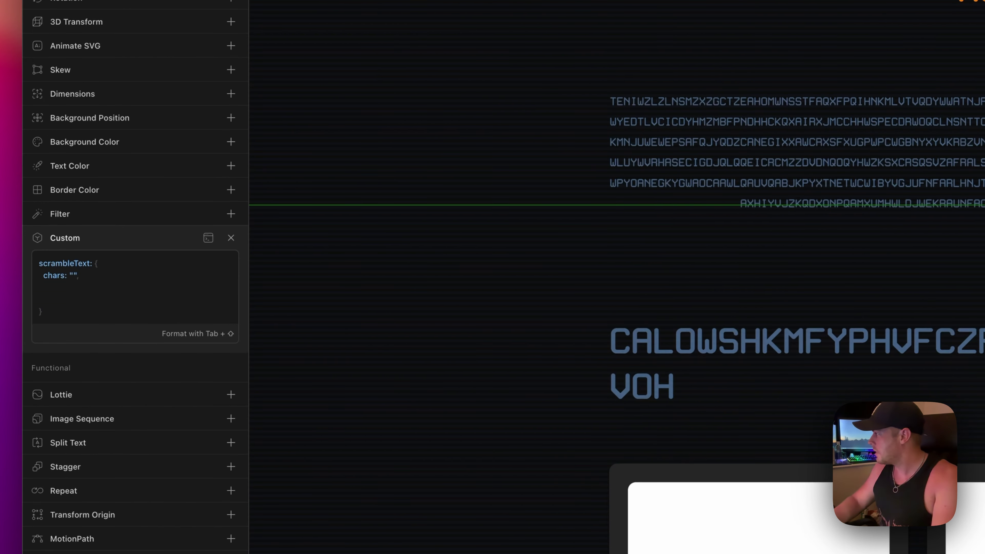
text(re)
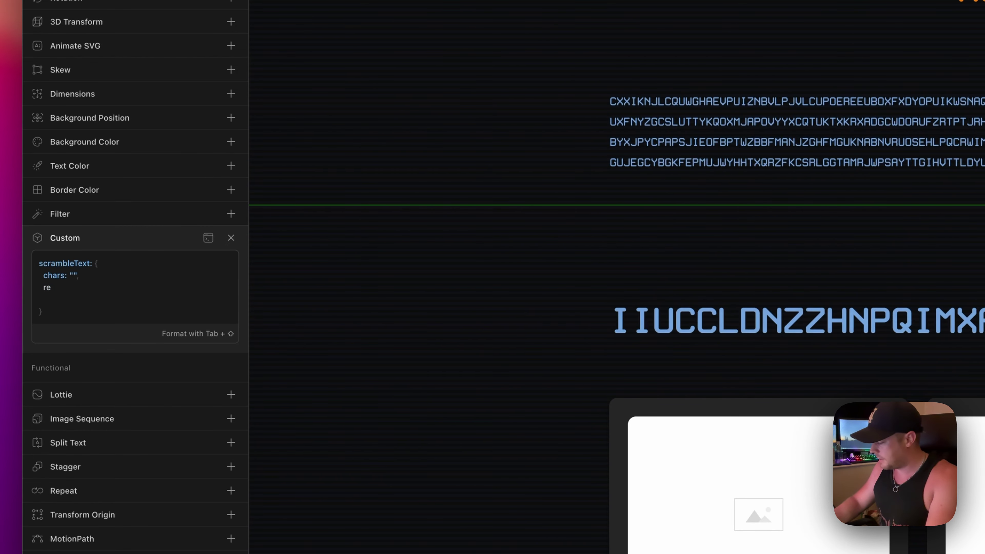
text(vealDelay)
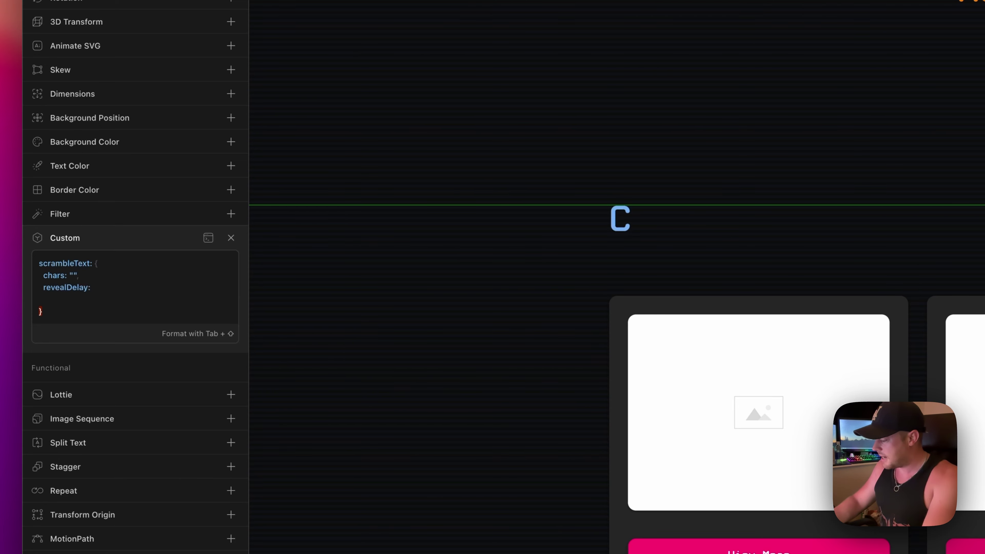
text(: 0.)
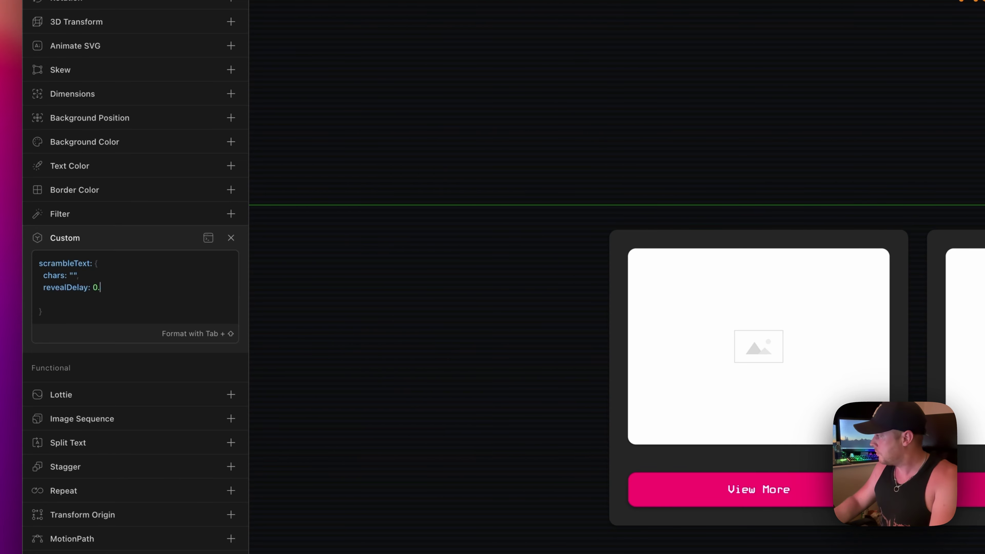
text(2,)
key(Return)
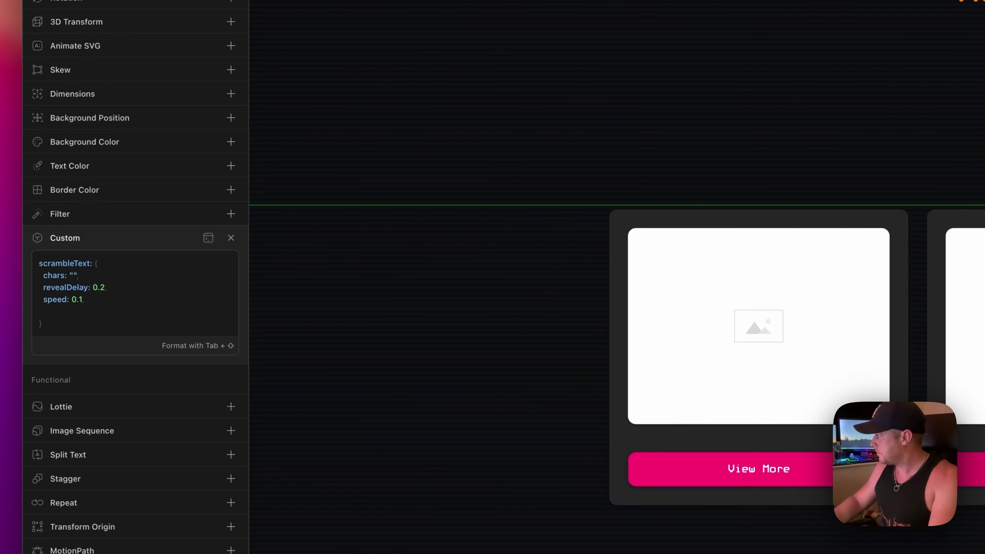
key(Return)
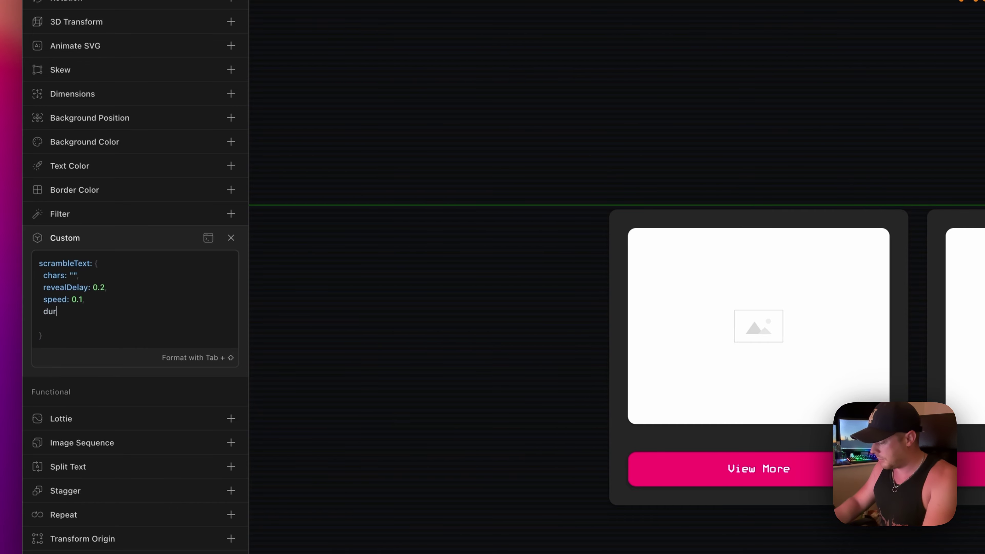
text(duration: 0.)
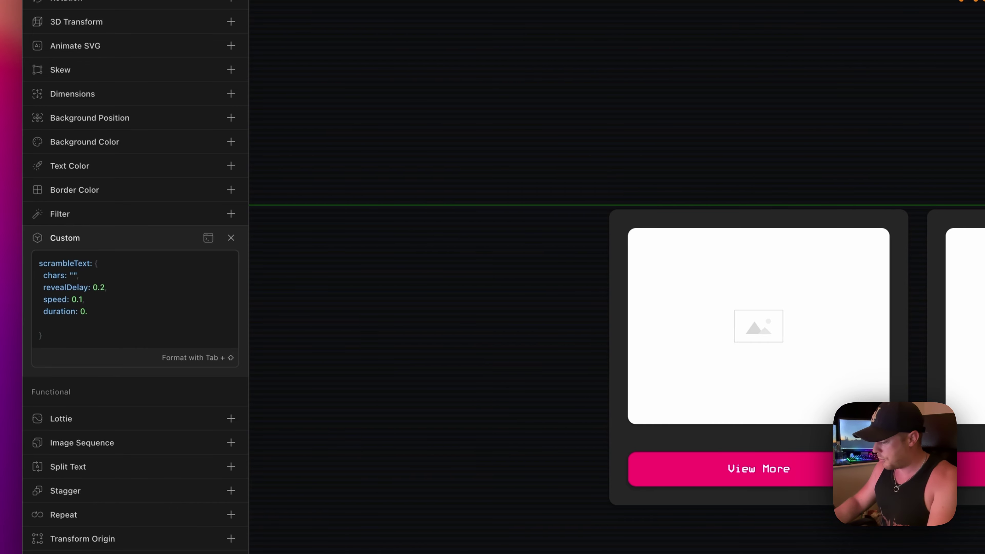
text(2)
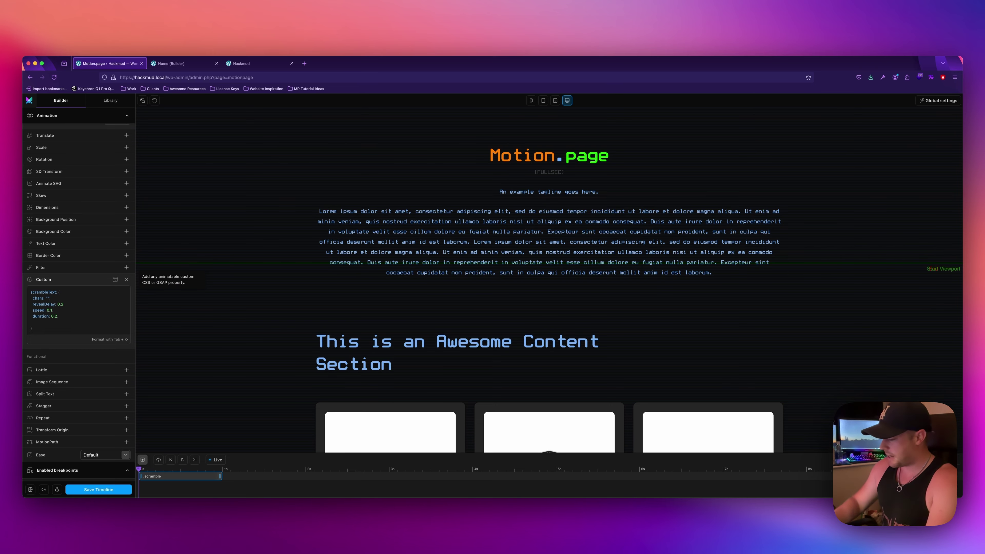
text(090909)
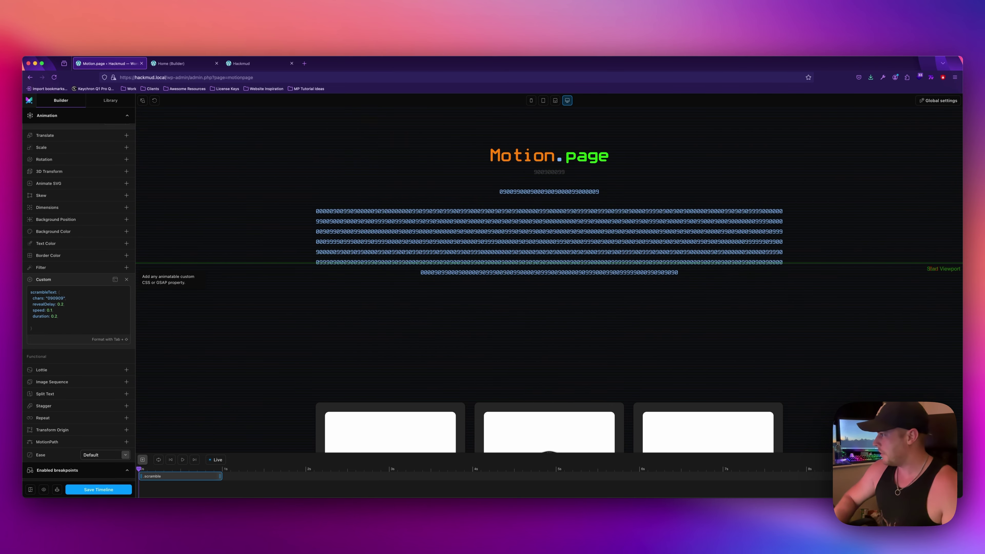
Step: Replay the preview to check the digit scramble, then select the chars value
scroll(236, 275, down, 4)
scroll(268, 279, up, 4)
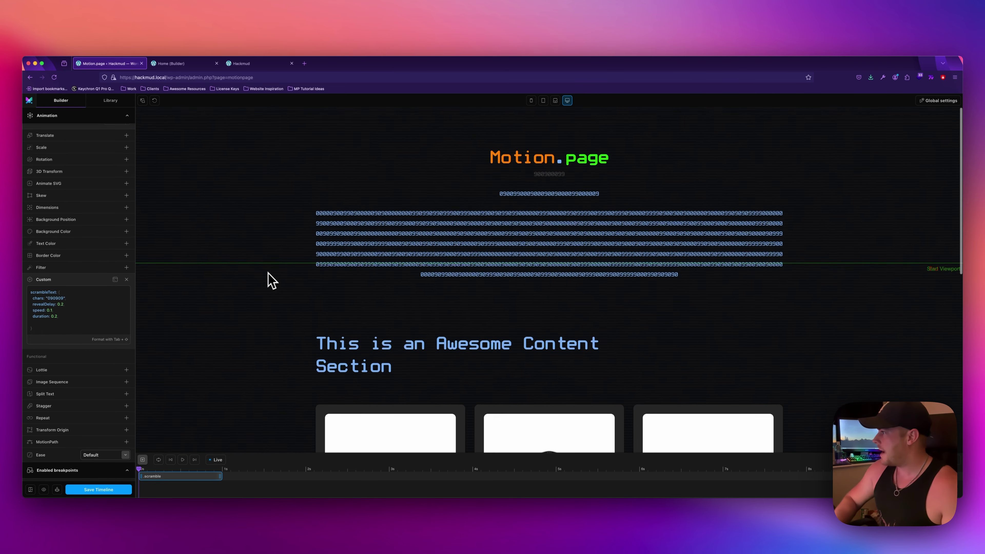
click(156, 101)
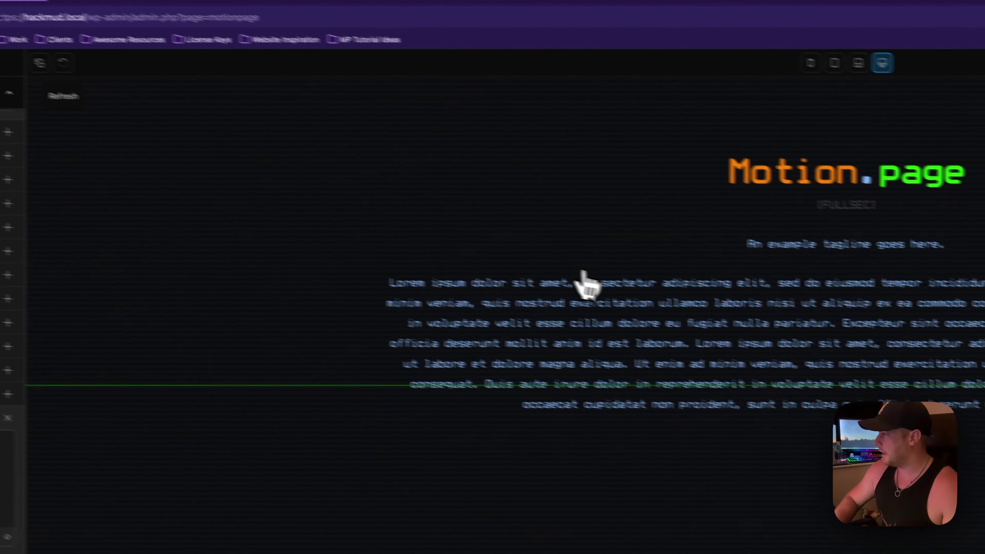
scroll(566, 295, down, 3)
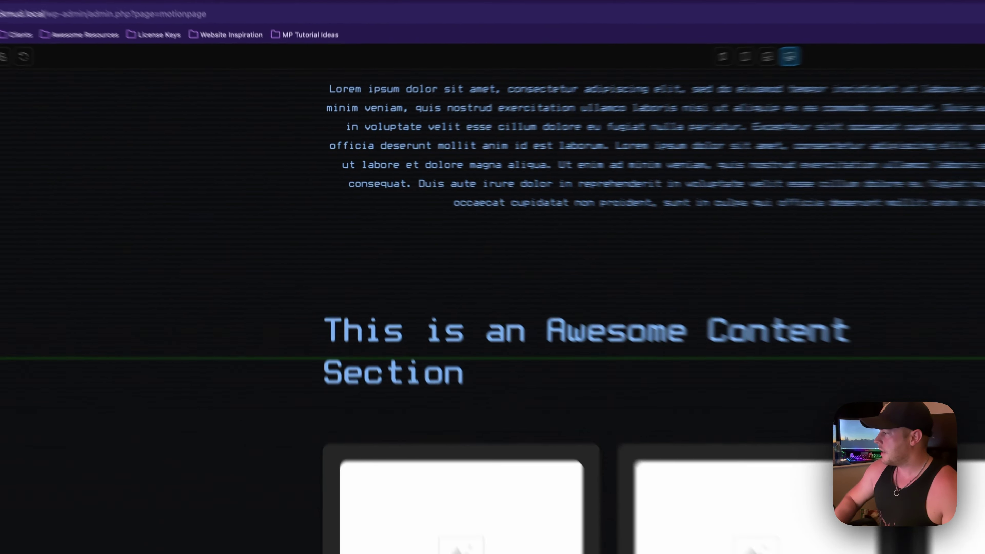
scroll(551, 272, down, 3)
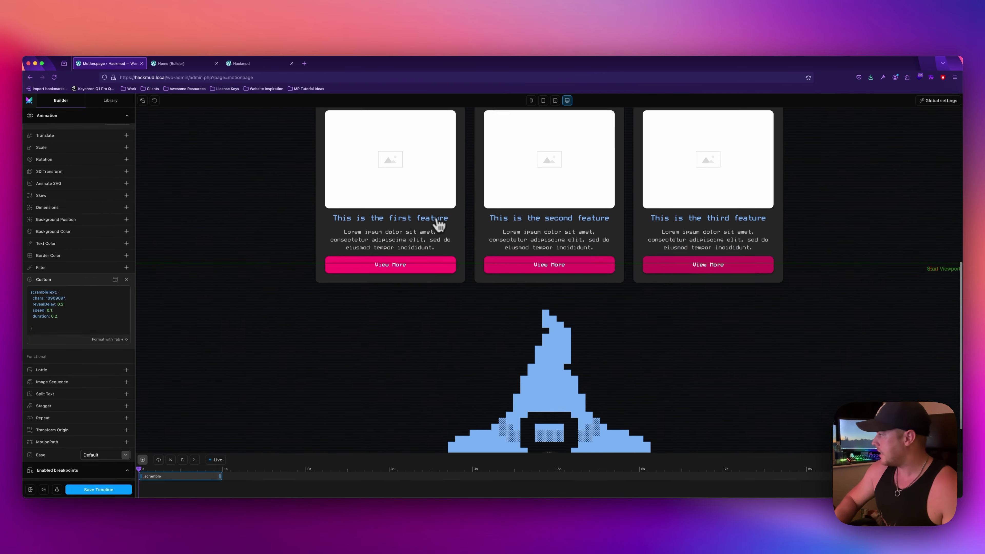
double_click(51, 299)
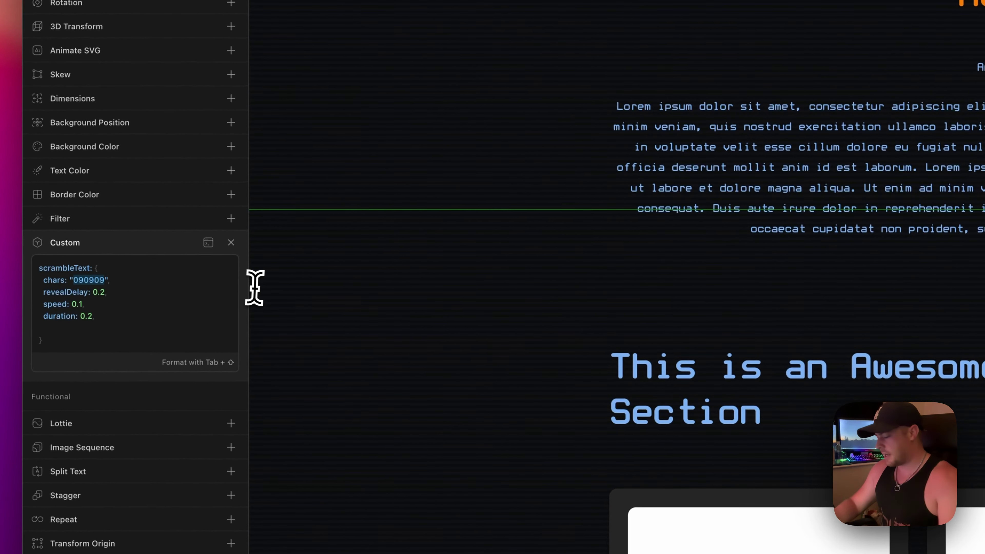
key(BackSpace)
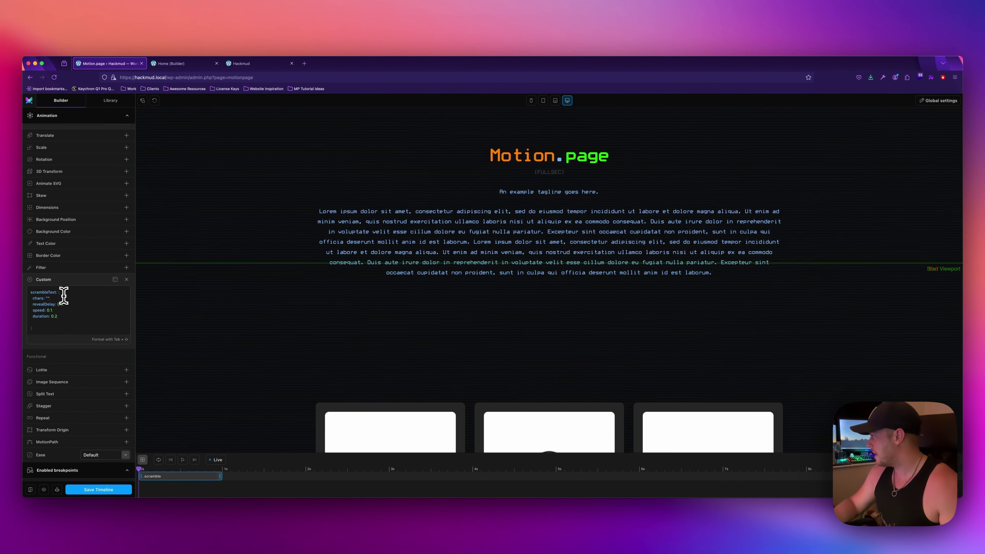
text(░▒▄█)
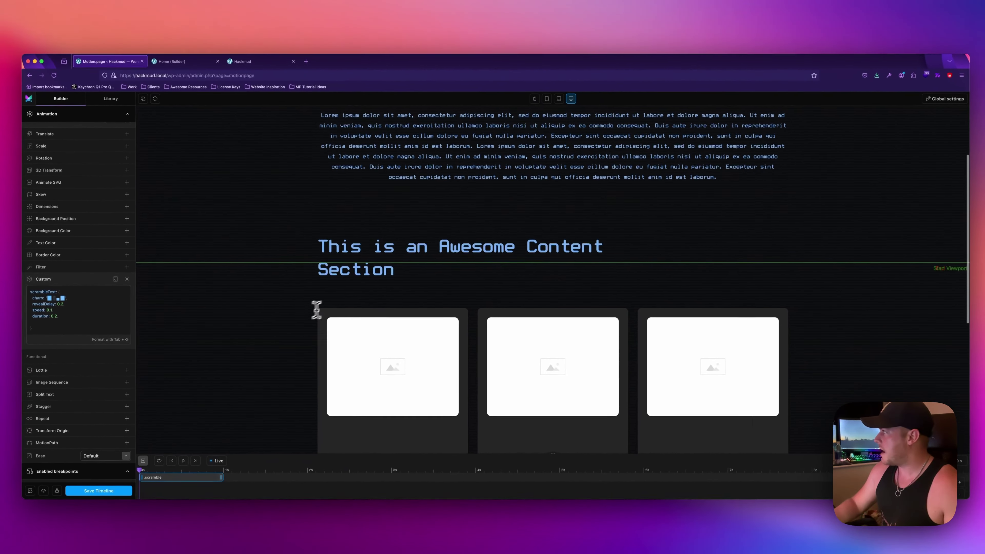
click(143, 100)
scroll(406, 262, down, 3)
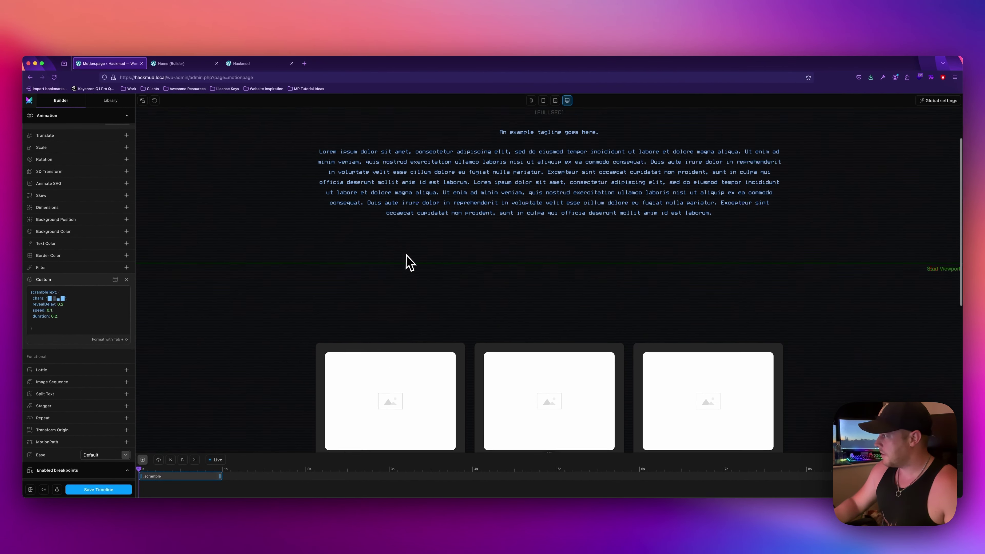
scroll(407, 262, down, 5)
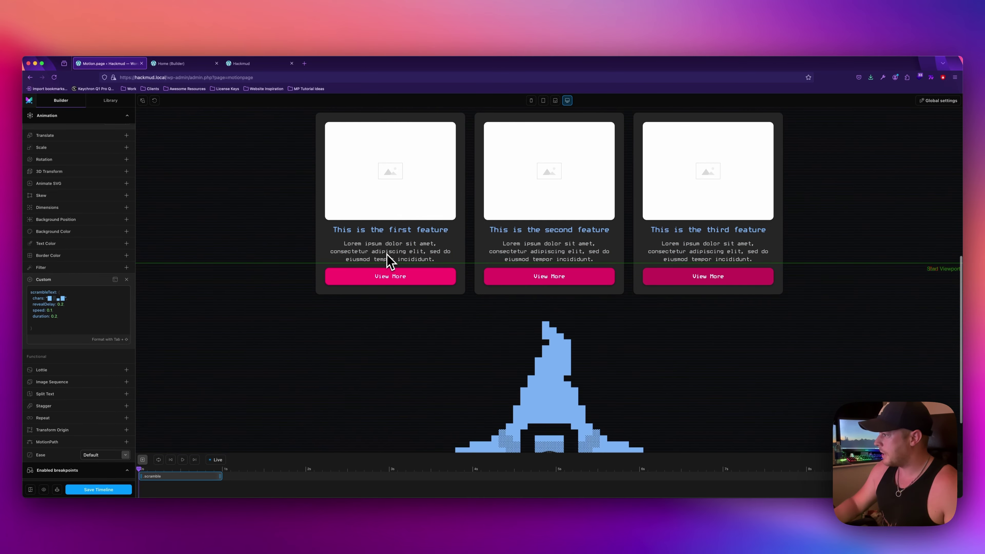
scroll(399, 261, down, 2)
scroll(390, 260, up, 10)
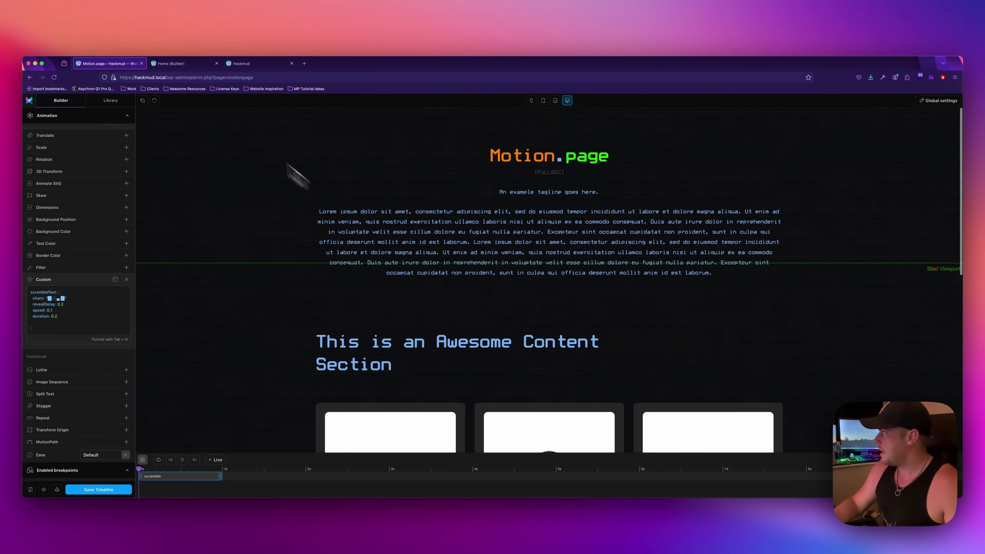
click(154, 100)
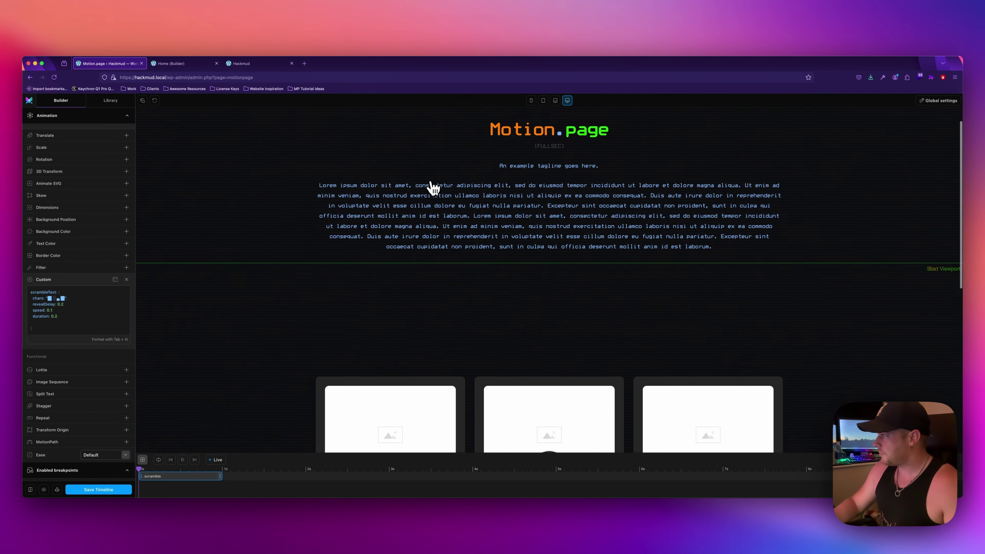
scroll(431, 185, down, 3)
scroll(432, 188, down, 6)
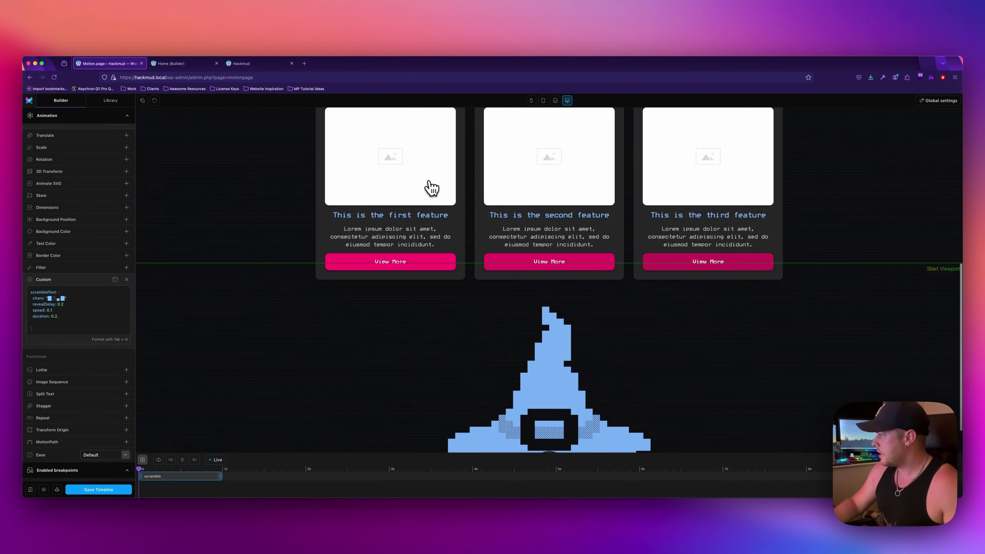
Step: Add Split Text set to Characters
scroll(64, 405, up, 2)
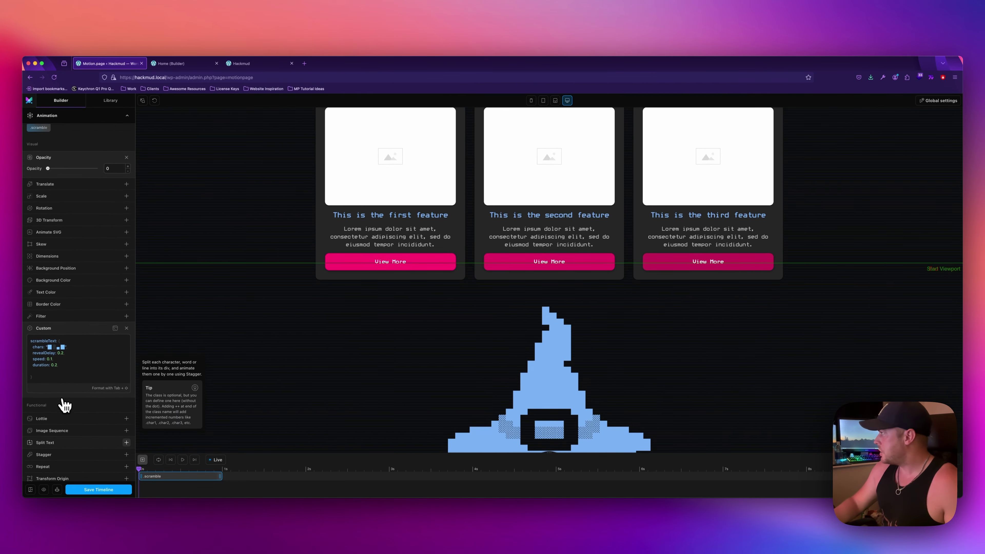
scroll(64, 406, down, 3)
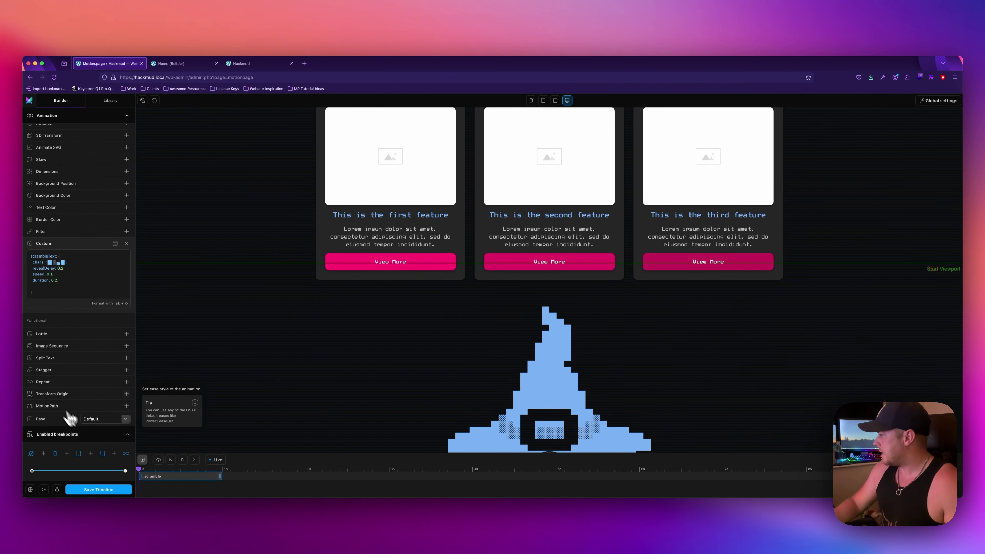
click(50, 358)
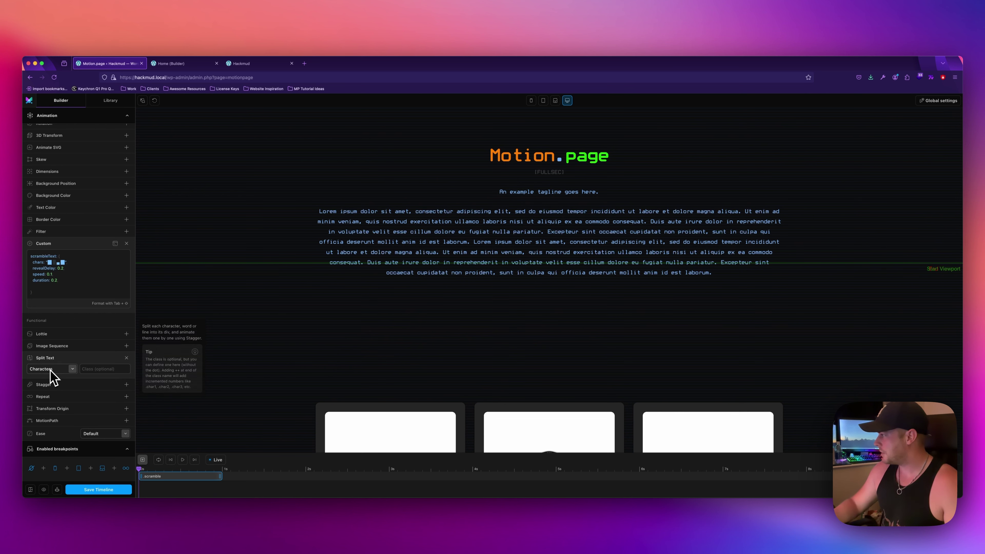
Step: Add a Stagger of 1 in random order with Each set to Amount, then preview it
click(76, 384)
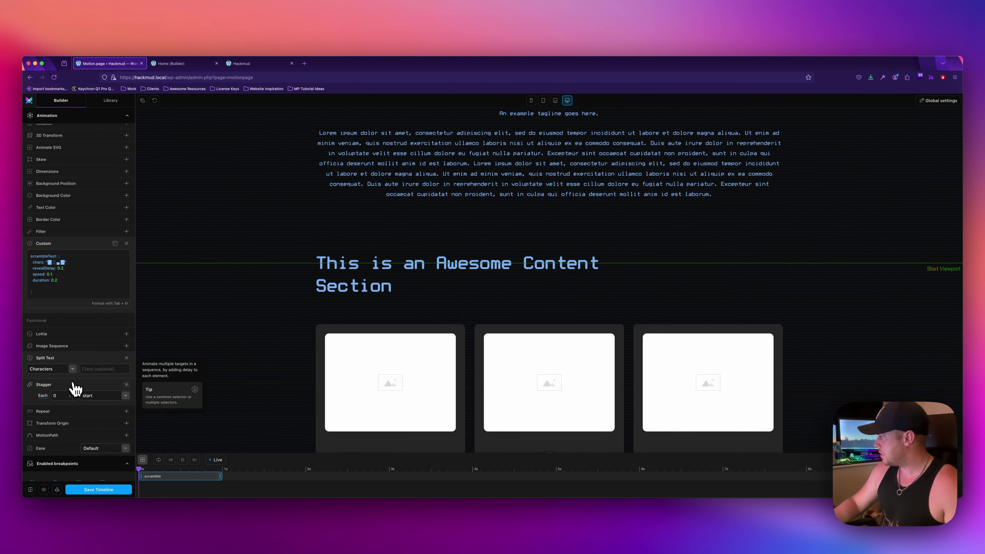
click(64, 395)
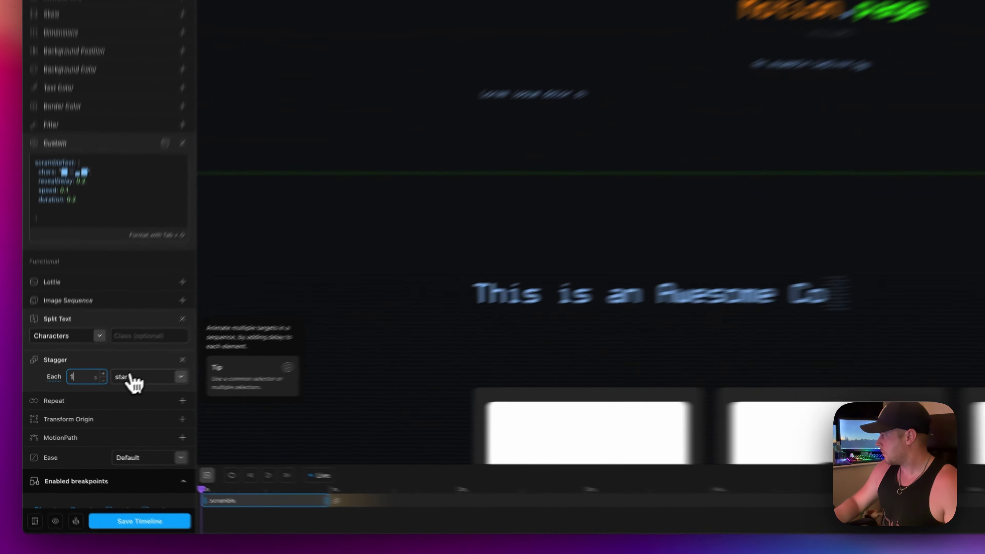
click(97, 395)
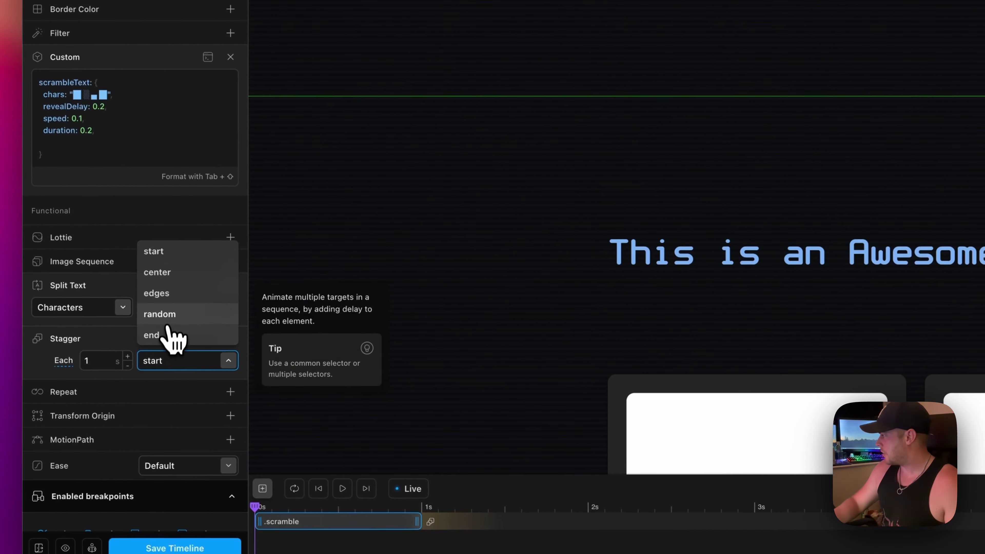
click(167, 322)
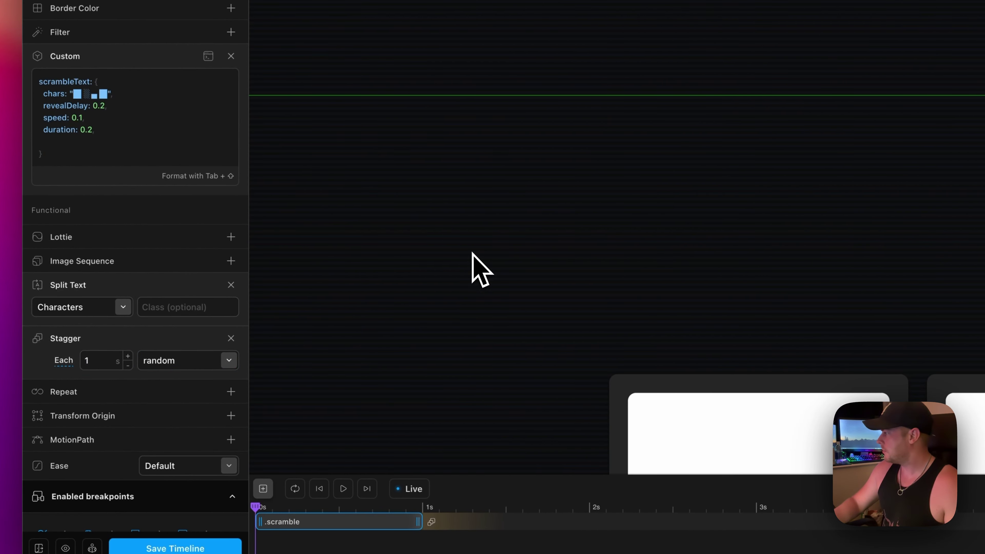
mouse_move(69, 361)
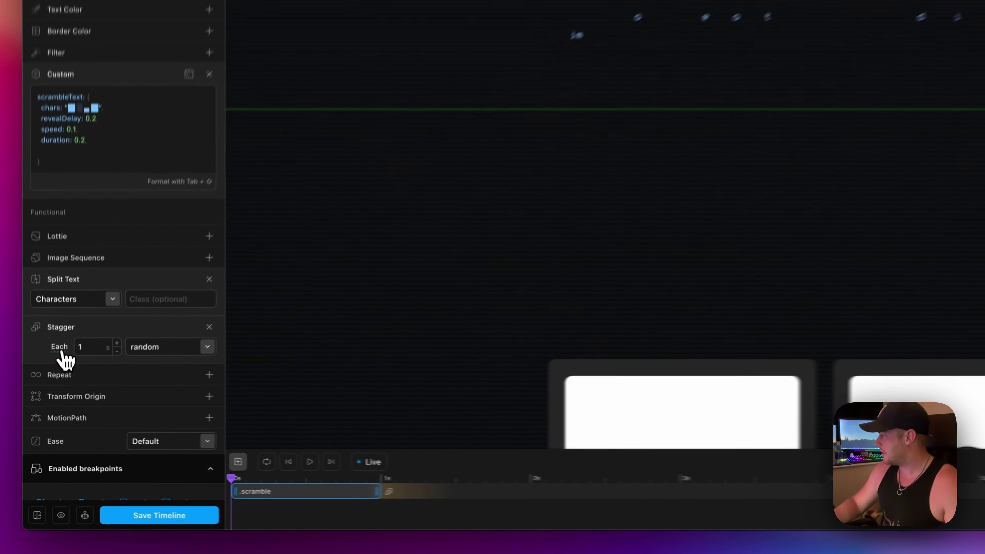
click(43, 395)
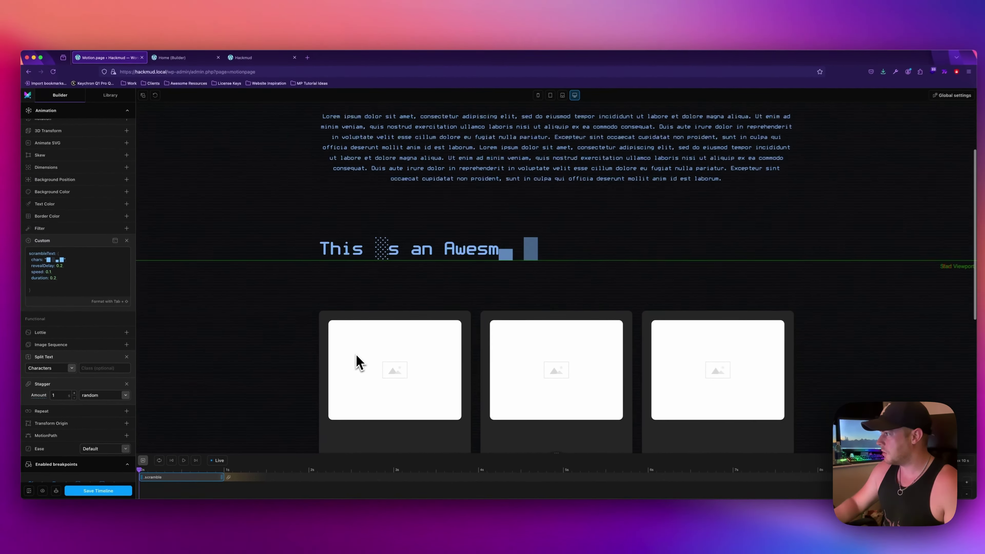
scroll(357, 362, down, 5)
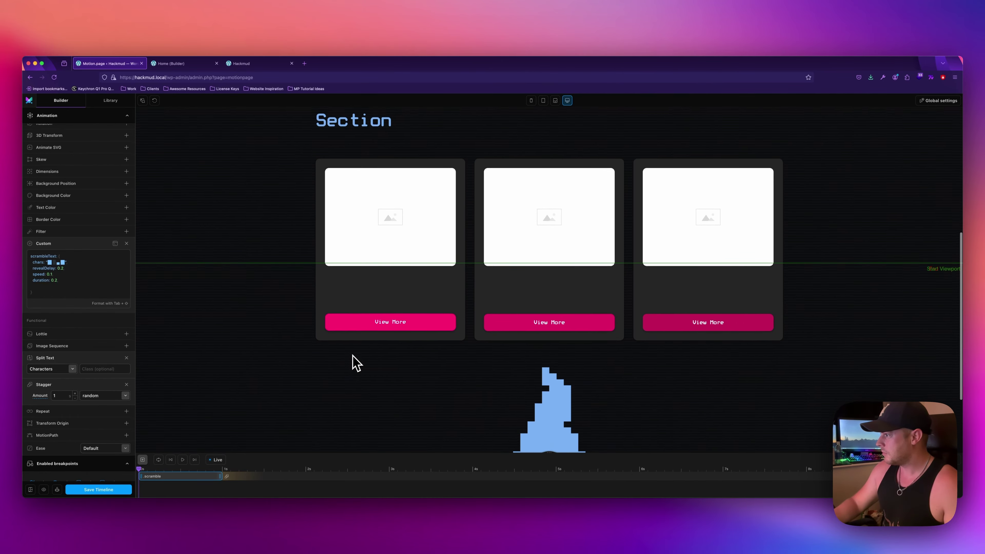
scroll(357, 361, down, 2)
scroll(352, 358, down, 3)
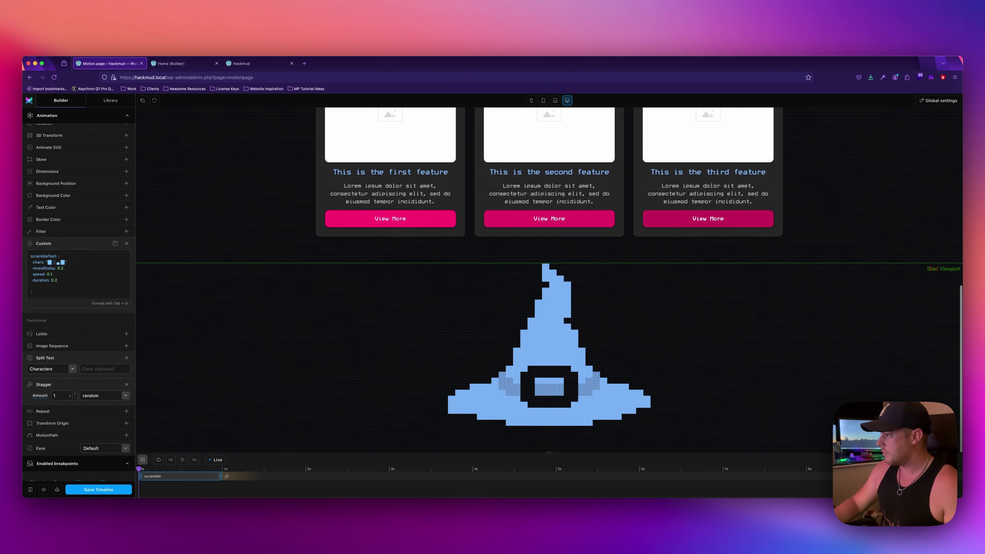
scroll(353, 356, up, 10)
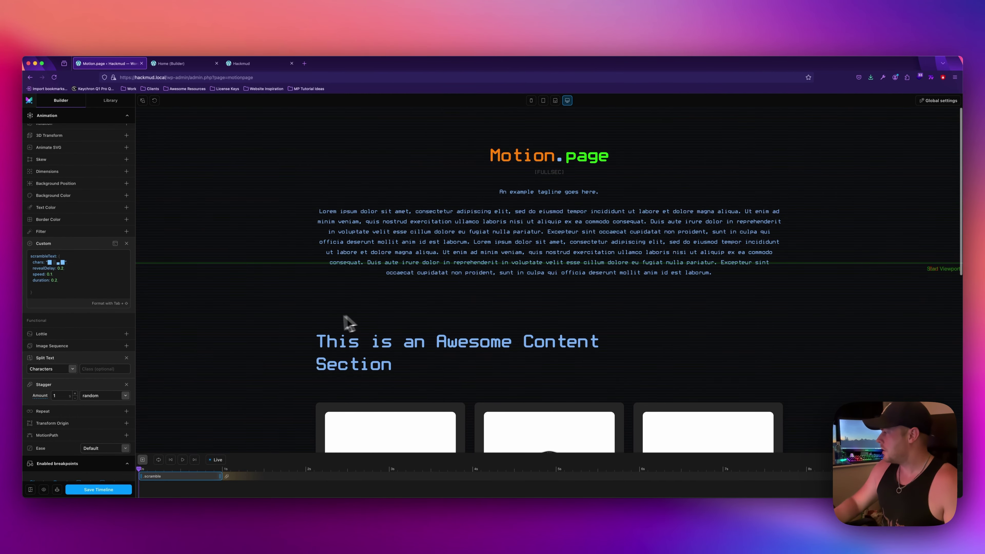
Step: Save the ScrambleText timeline with its random per-character scramble reveal
click(114, 490)
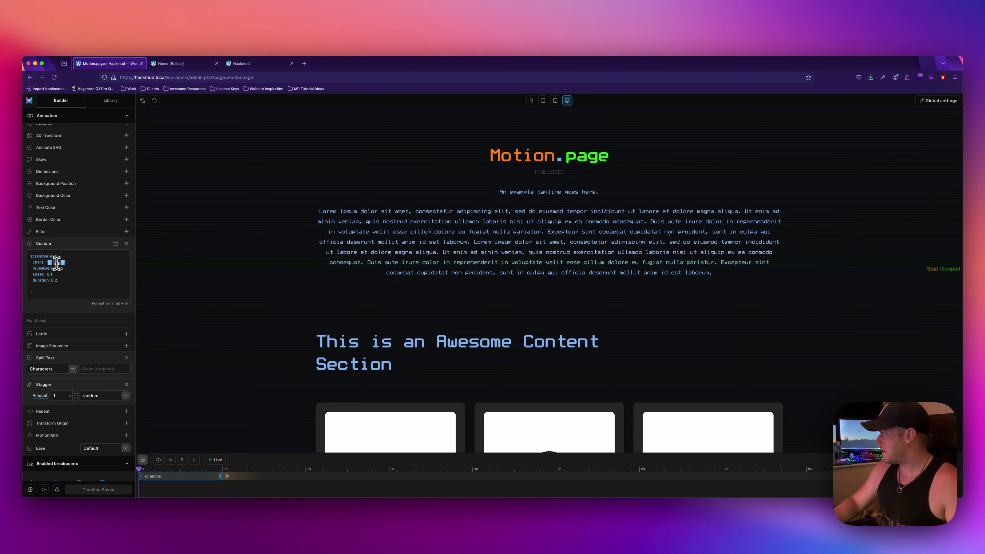
Step: Remove one block character and the space from the scramble characters string
key(BackSpace)
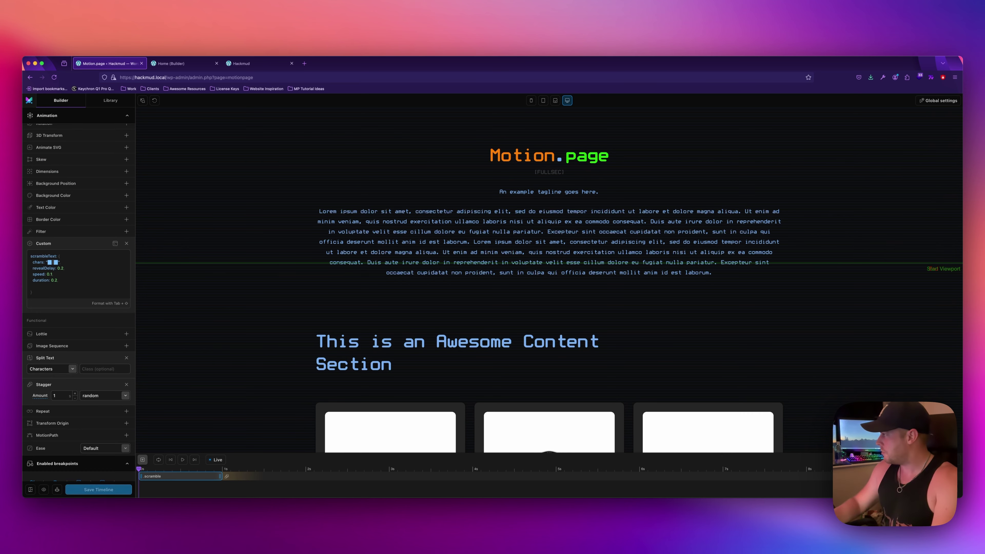
key(BackSpace)
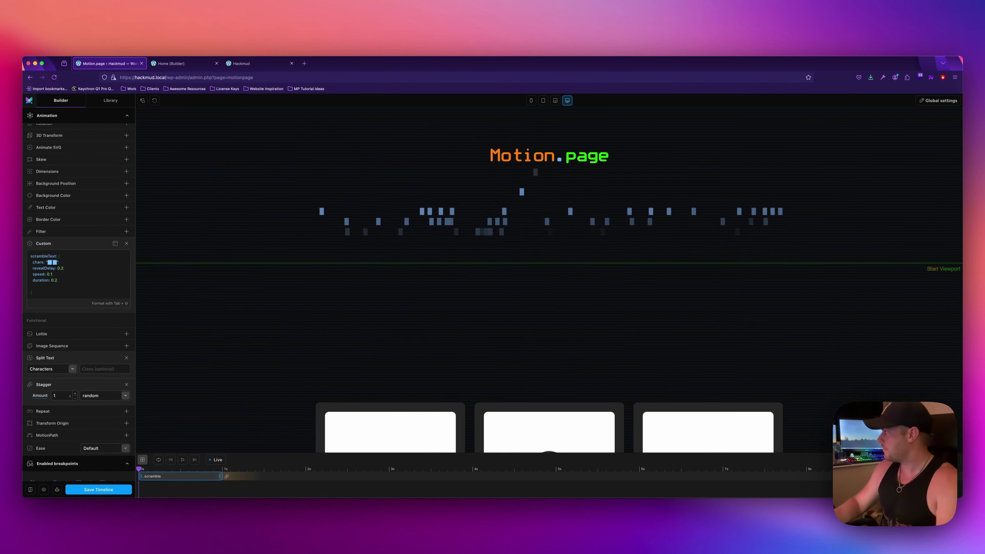
scroll(272, 289, down, 1)
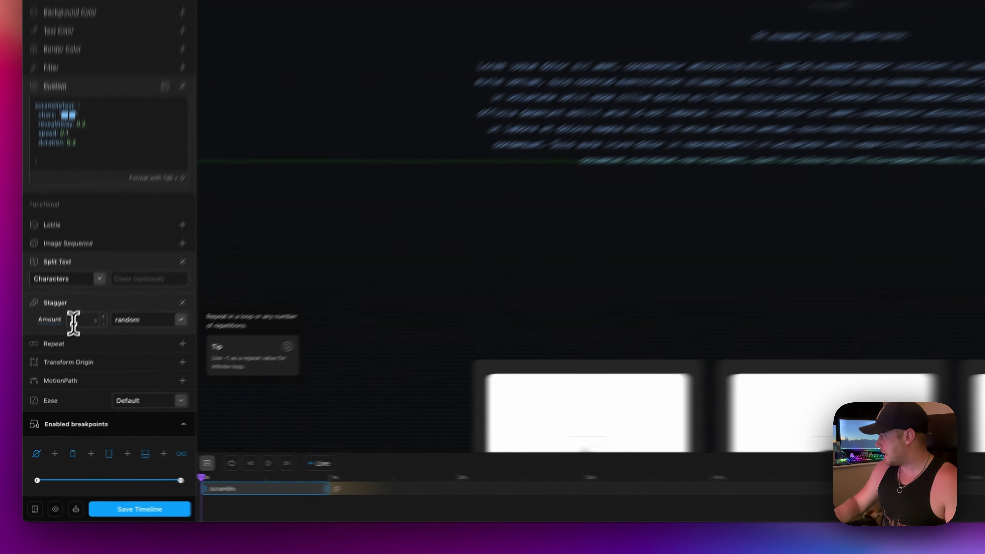
Step: Change the random Stagger Amount from 1 to 0.5 and save the timeline
click(76, 320)
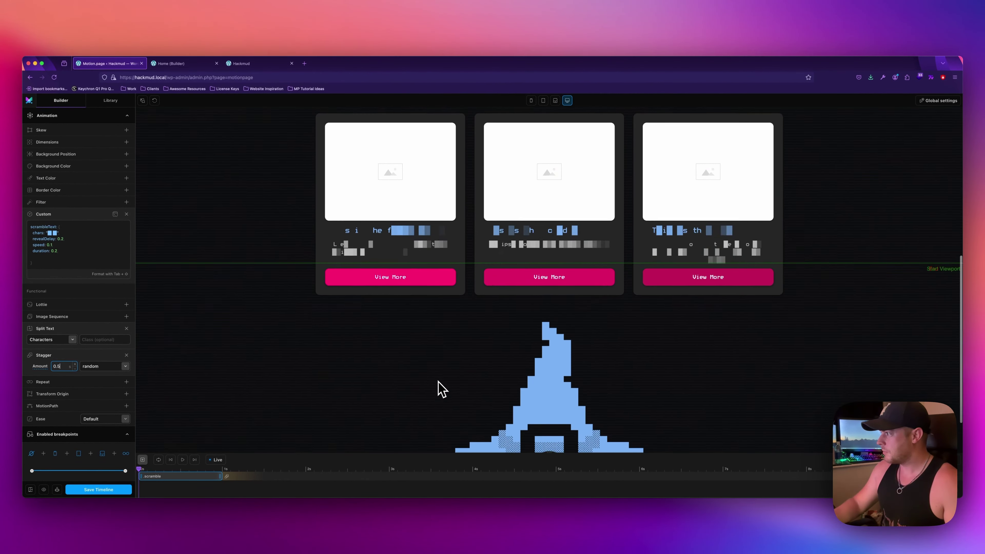
scroll(440, 392, up, 8)
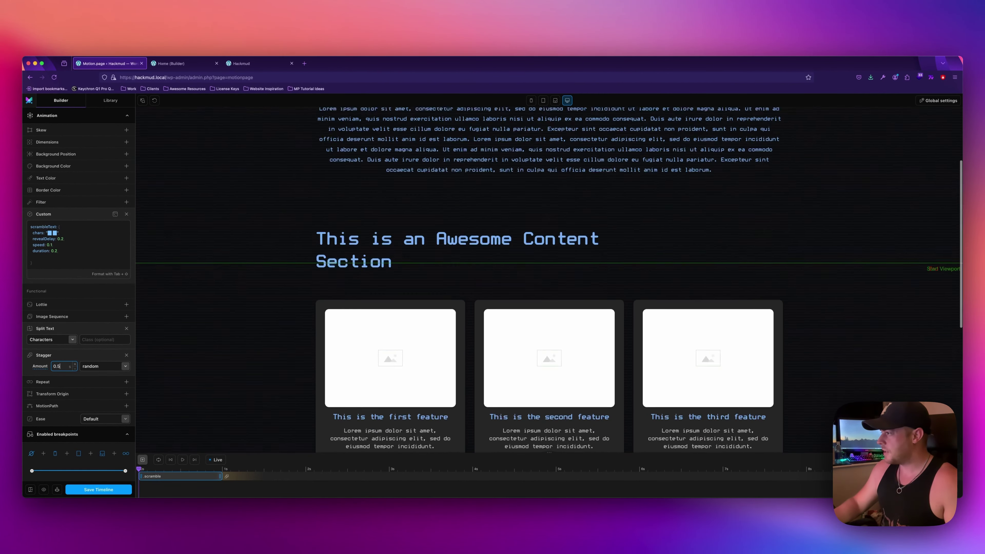
click(99, 490)
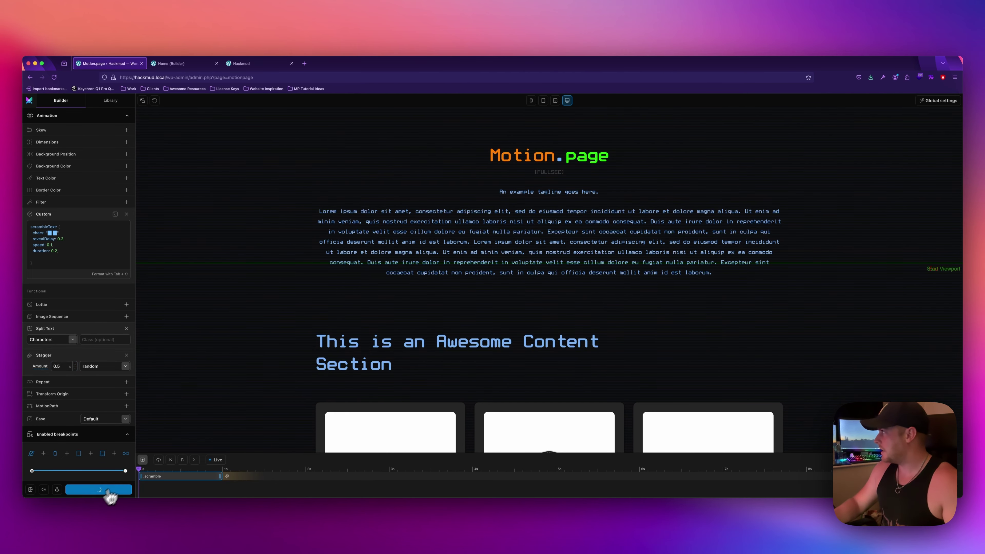
click(241, 63)
click(55, 77)
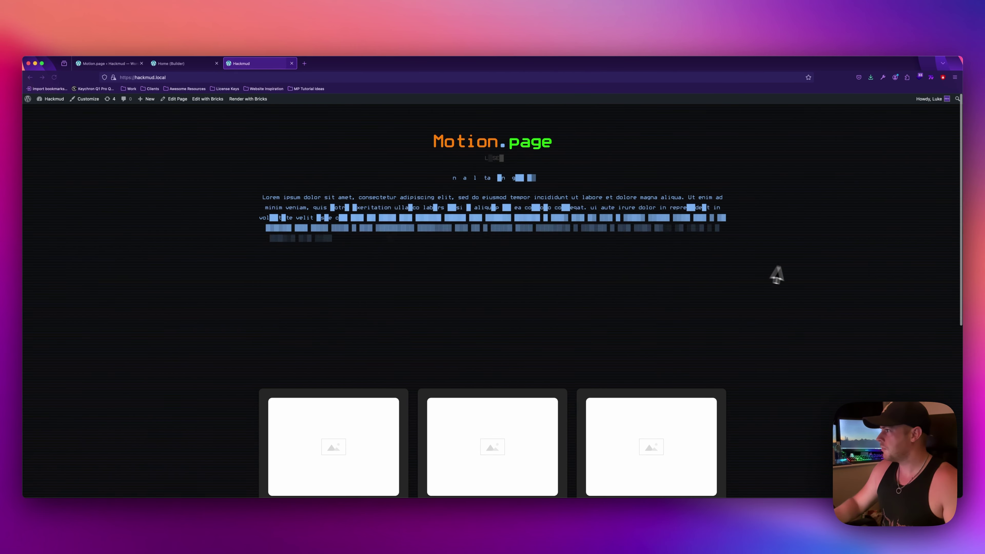
scroll(706, 273, down, 1)
scroll(701, 265, down, 8)
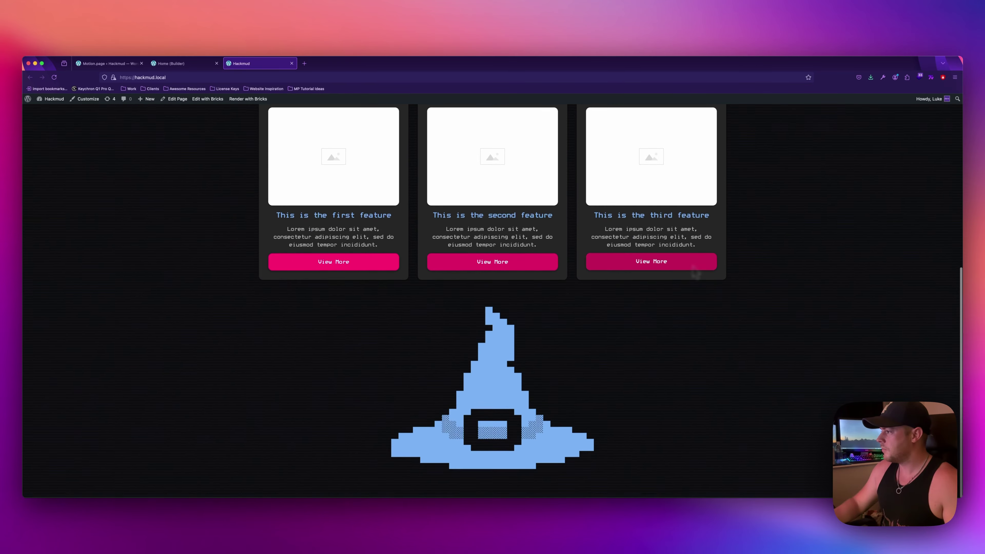
click(160, 65)
click(105, 65)
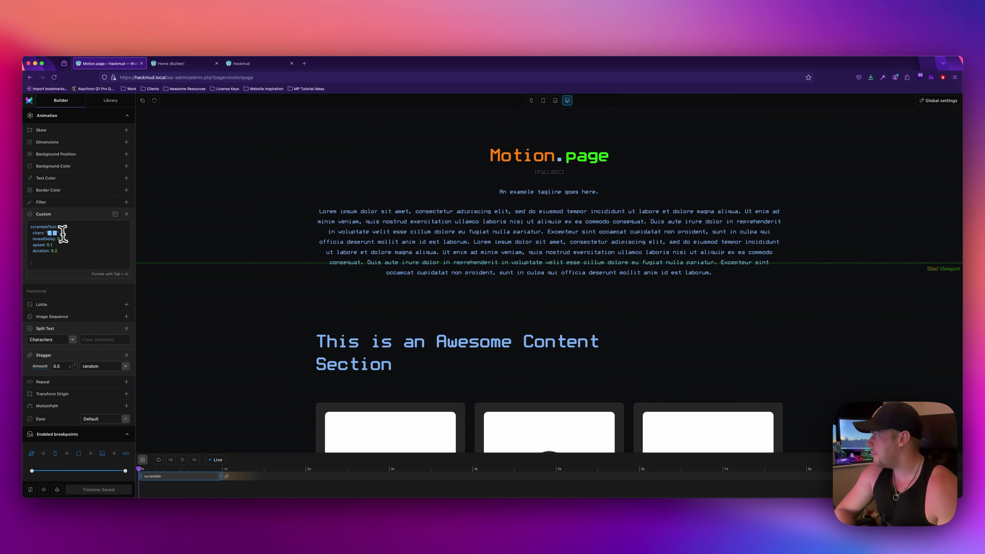
drag(58, 227, 31, 227)
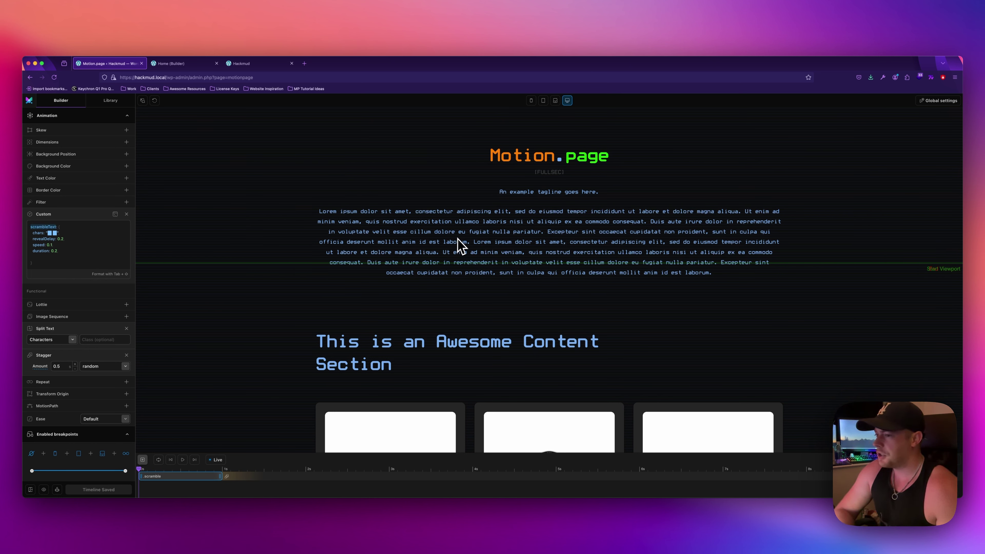